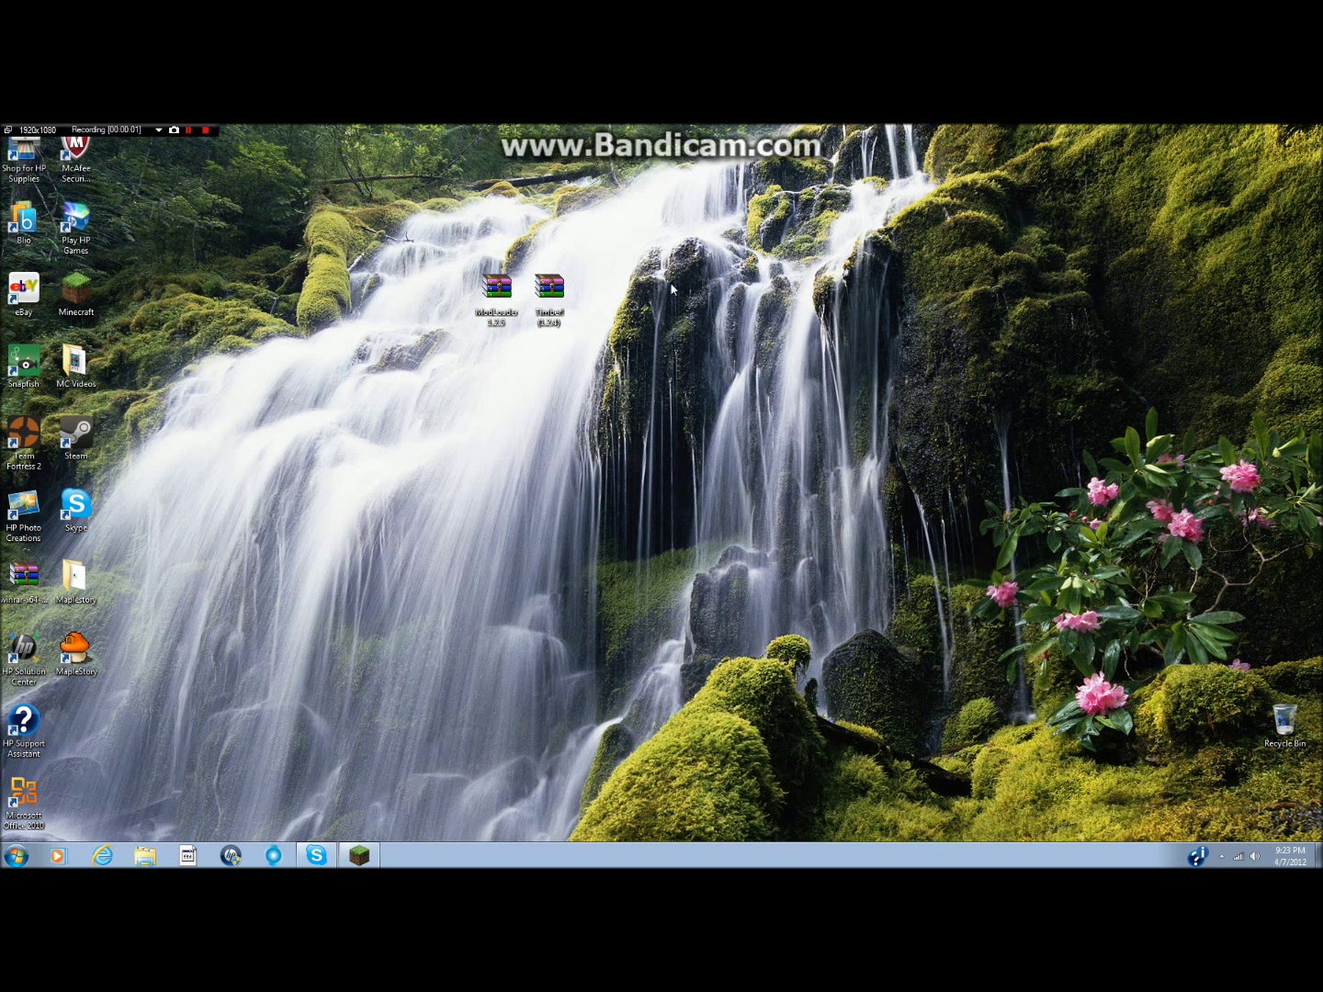
Step: Select the Timber archive on the desktop and launch Minecraft from its desktop icon
{"action": "mouse_move", "coordinate": [664, 418]}
{"action": "left_mouse_down"}
{"action": "mouse_move", "coordinate": [1046, 493]}
{"action": "mouse_move", "coordinate": [824, 603]}
{"action": "mouse_move", "coordinate": [405, 378]}
{"action": "mouse_move", "coordinate": [611, 252]}
{"action": "mouse_move", "coordinate": [605, 635]}
{"action": "mouse_move", "coordinate": [213, 390]}
{"action": "mouse_move", "coordinate": [384, 266]}
{"action": "mouse_move", "coordinate": [1131, 576]}
{"action": "mouse_move", "coordinate": [316, 686]}
{"action": "mouse_move", "coordinate": [127, 283]}
{"action": "mouse_move", "coordinate": [473, 267]}
{"action": "mouse_move", "coordinate": [445, 302]}
{"action": "left_mouse_up"}
{"action": "left_click", "coordinate": [575, 305]}
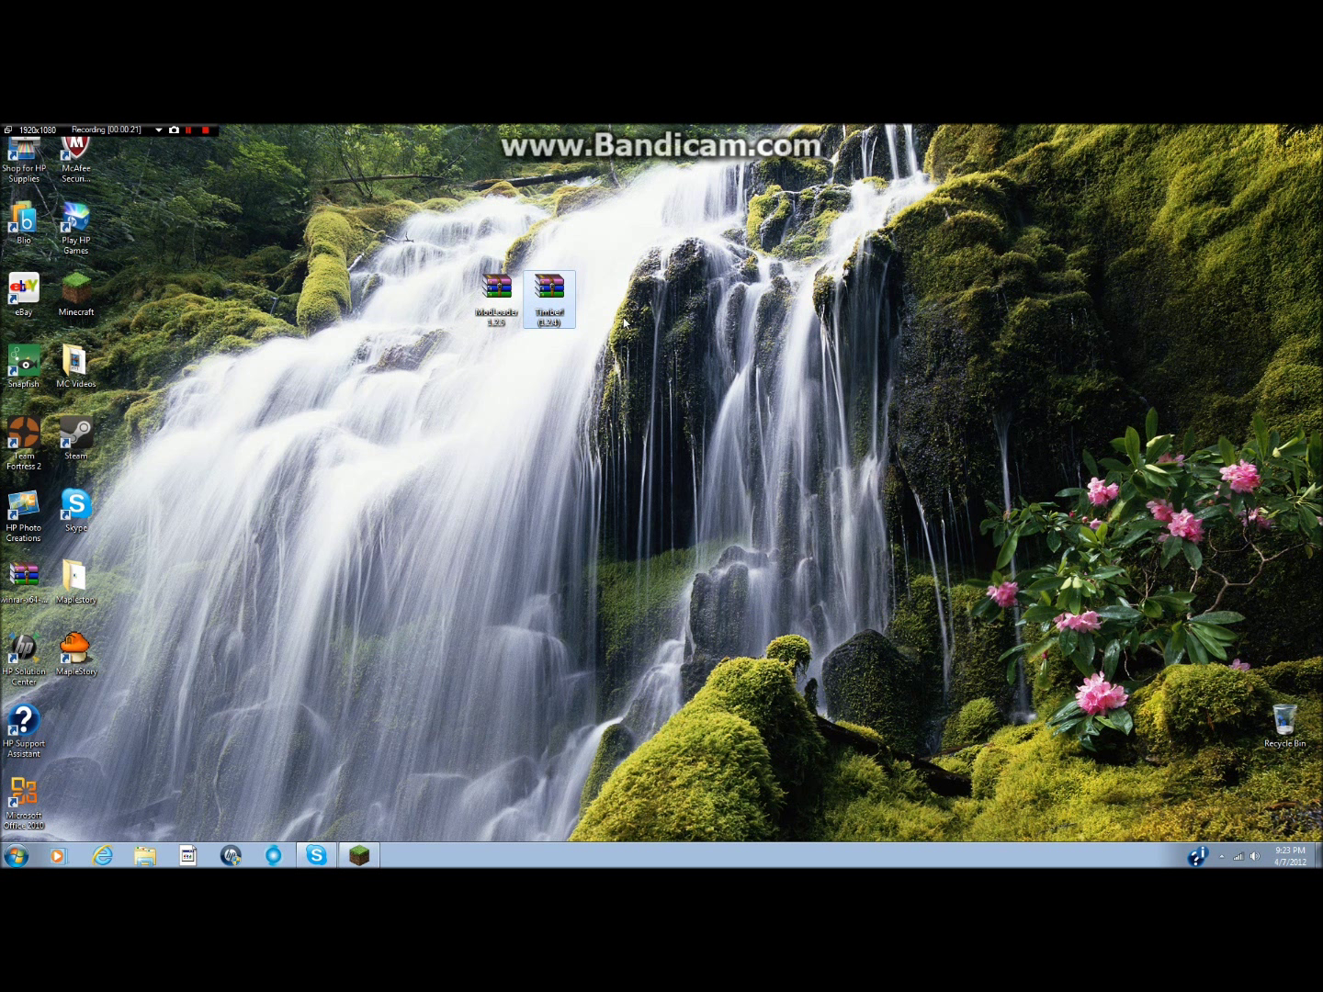
{"action": "double_click", "coordinate": [77, 293]}
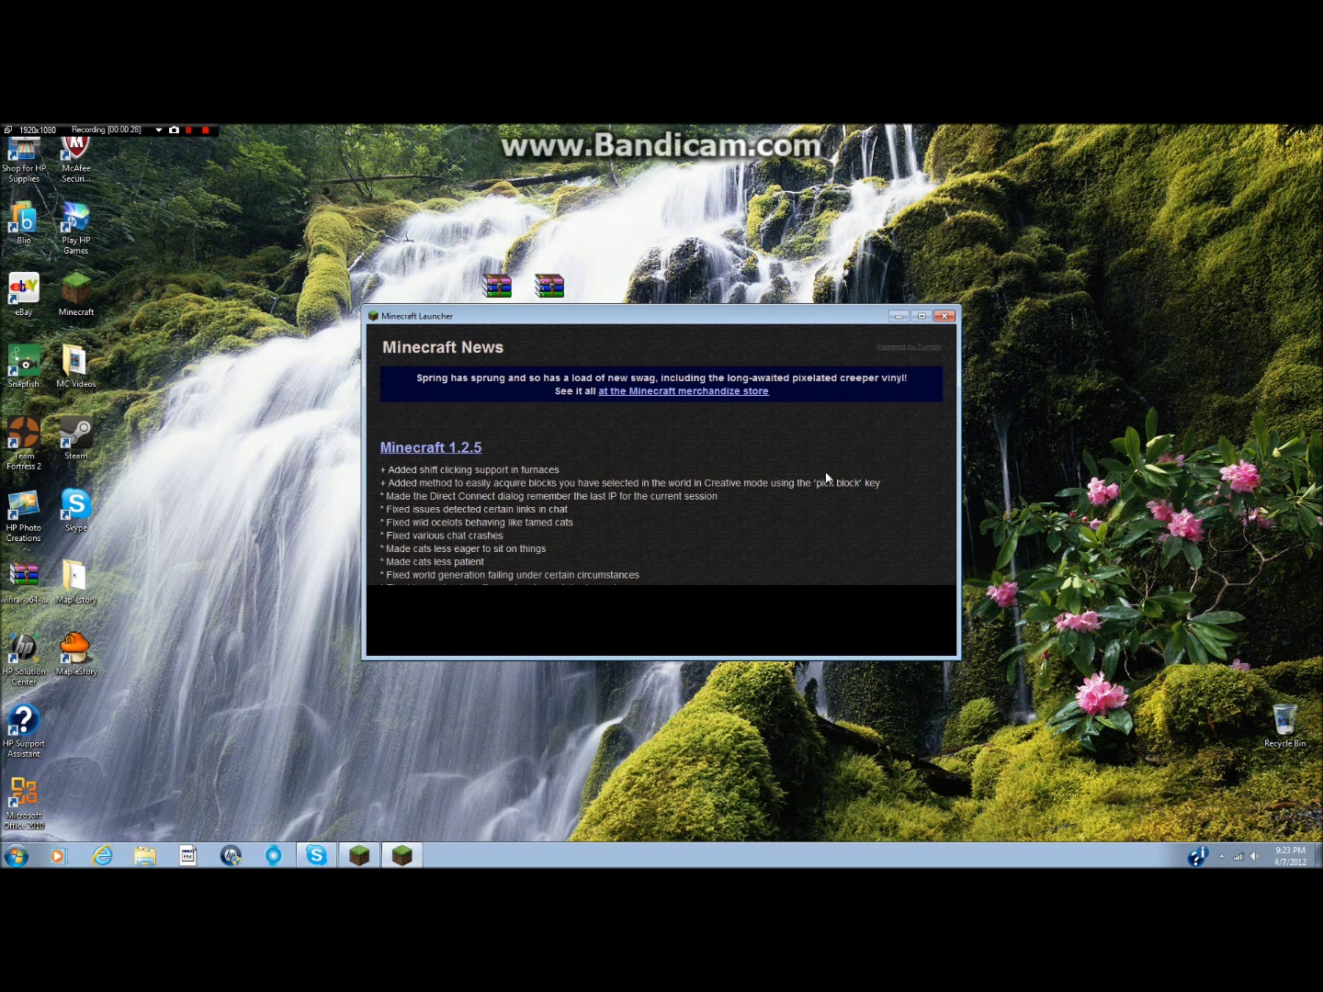
Step: Turn on Force update in the launcher options, then log in to redownload Minecraft
{"action": "left_click", "coordinate": [923, 609]}
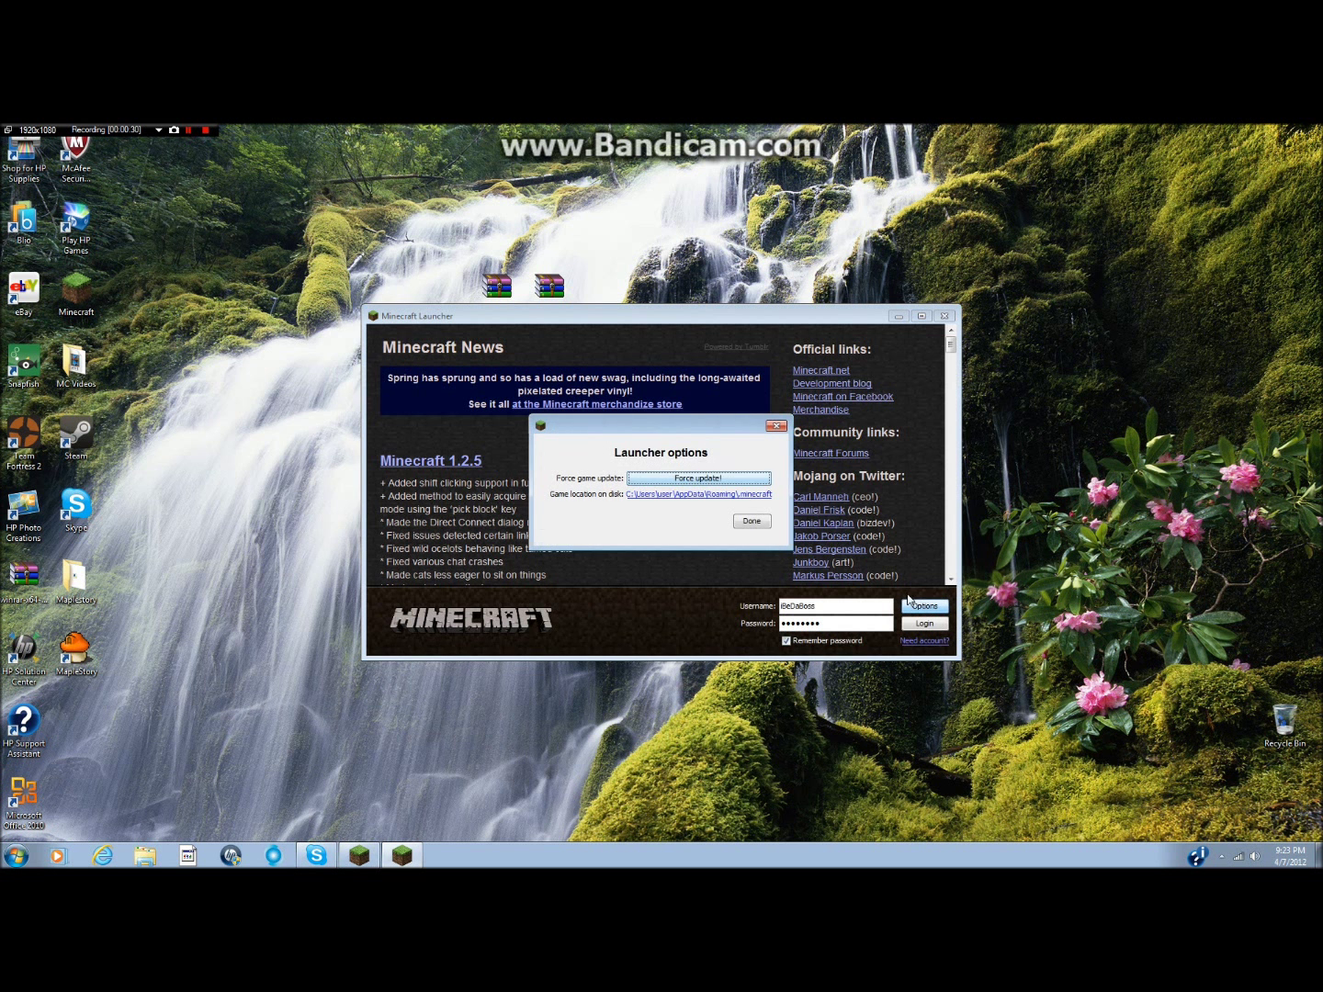
{"action": "left_click", "coordinate": [696, 476]}
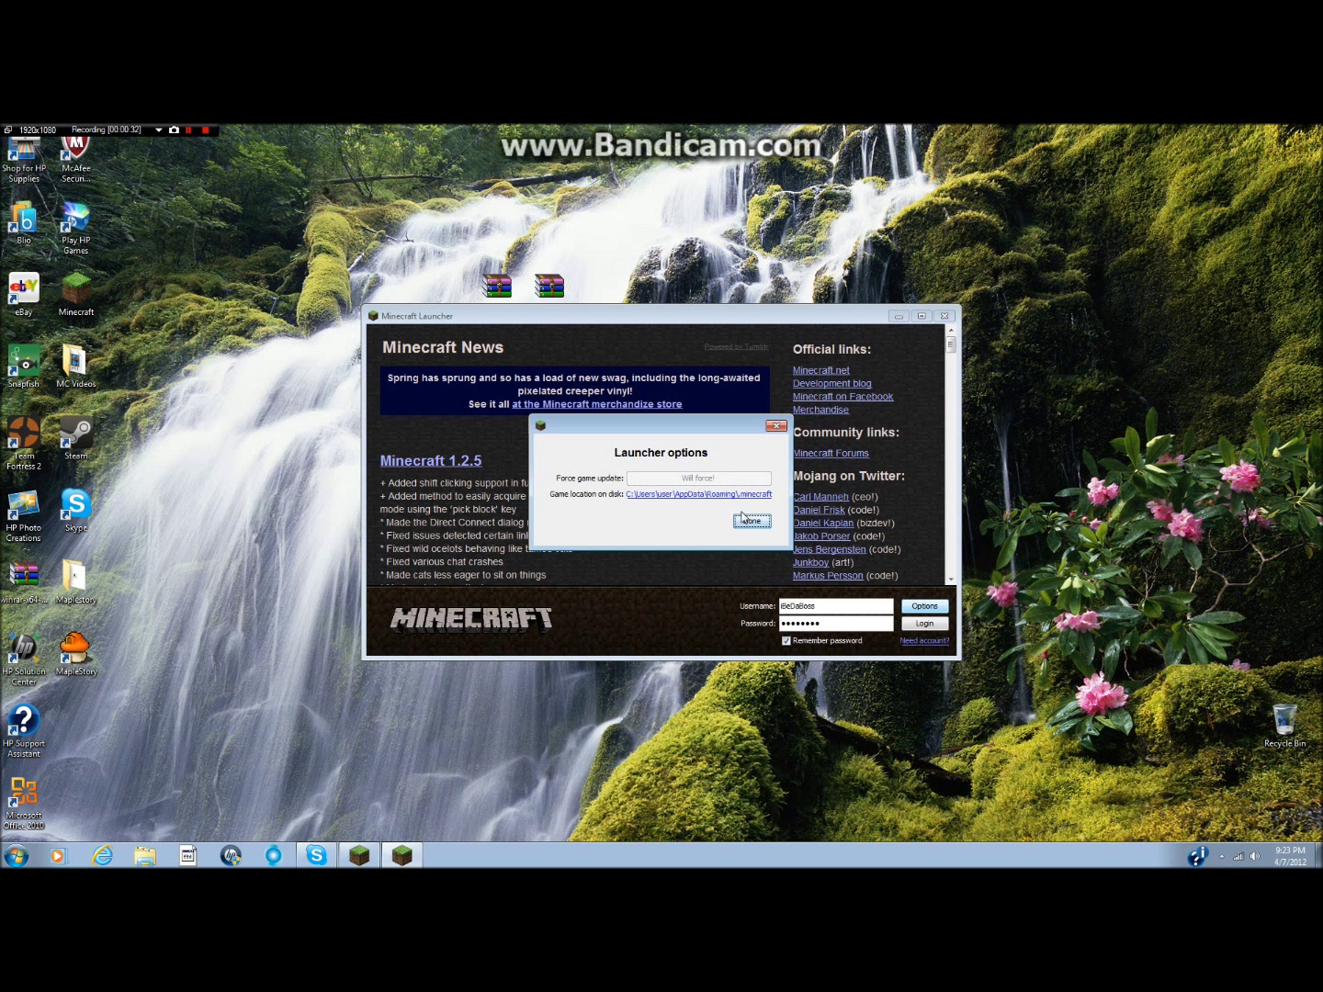
{"action": "left_click", "coordinate": [751, 519]}
{"action": "left_click", "coordinate": [922, 623]}
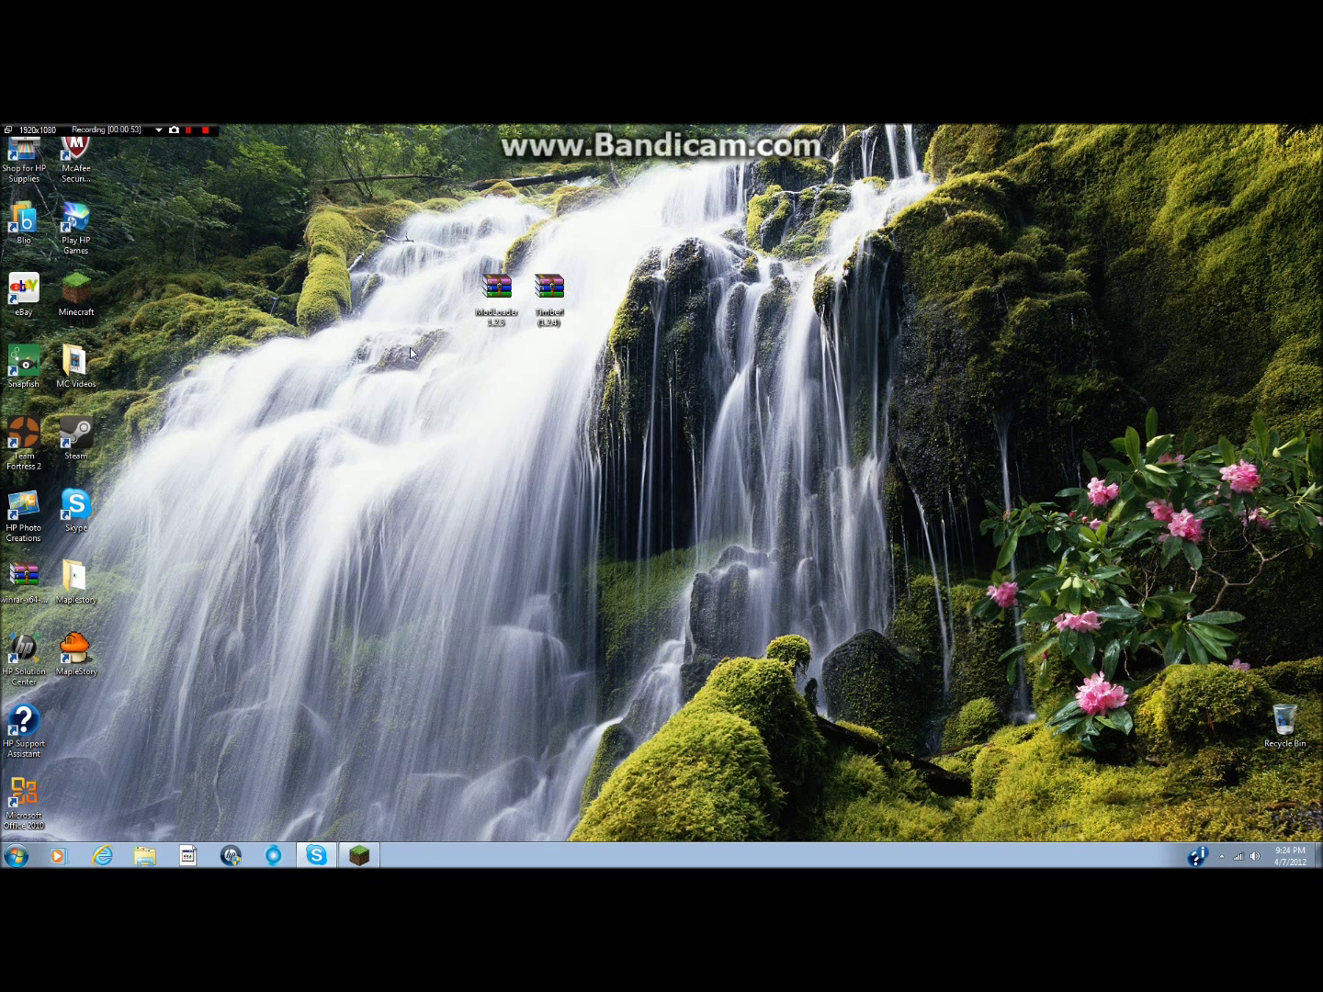
Step: Bring the game forward, then open the roaming AppData folder with a %appdata% search
{"action": "left_click", "coordinate": [358, 855]}
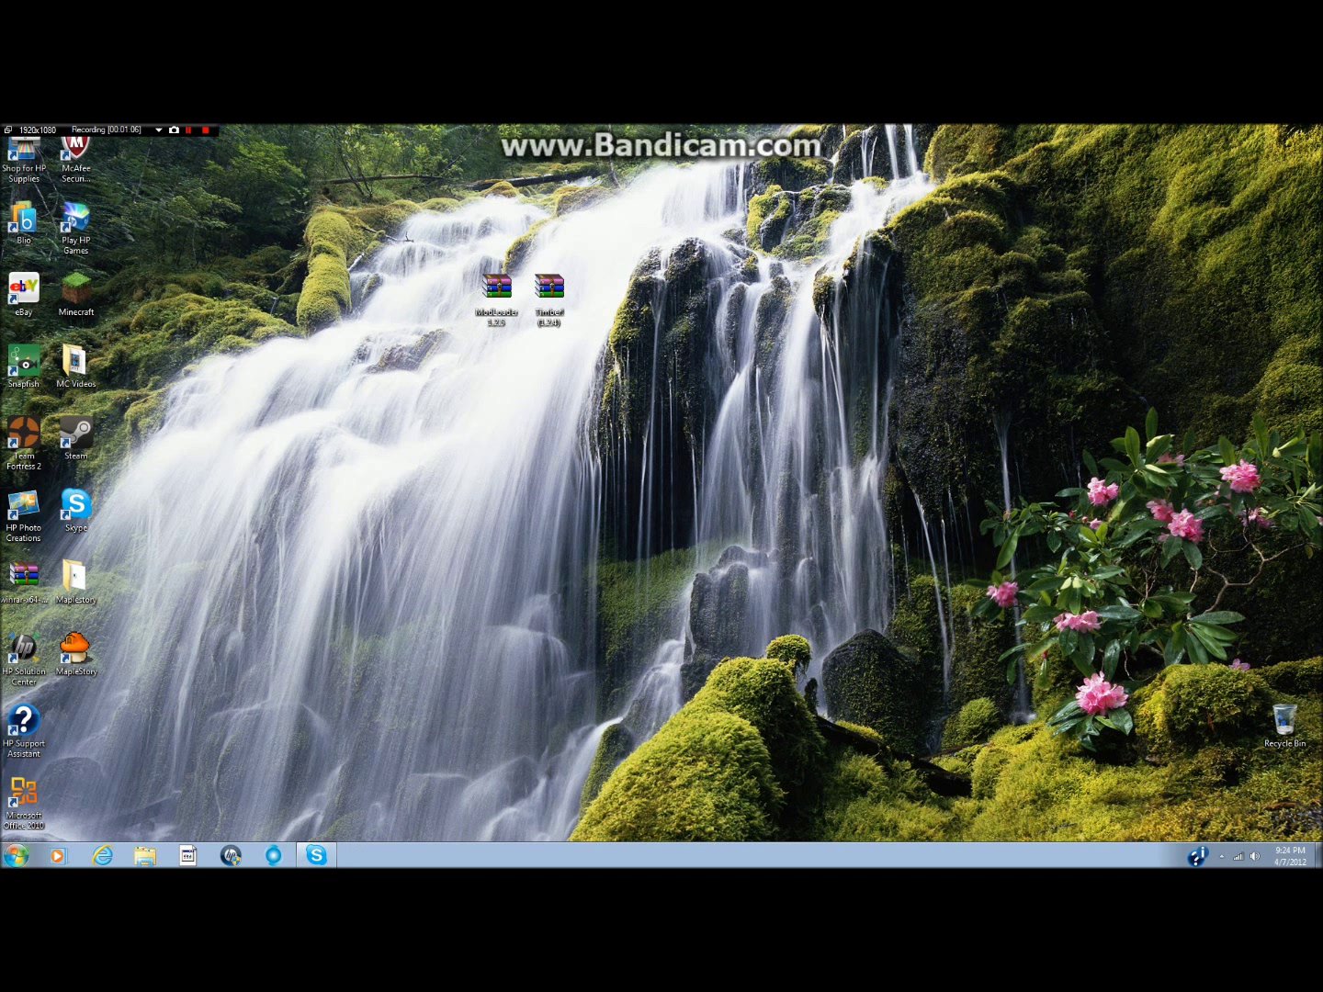
{"action": "left_click", "coordinate": [18, 857]}
{"action": "type", "text": "%appdata"}
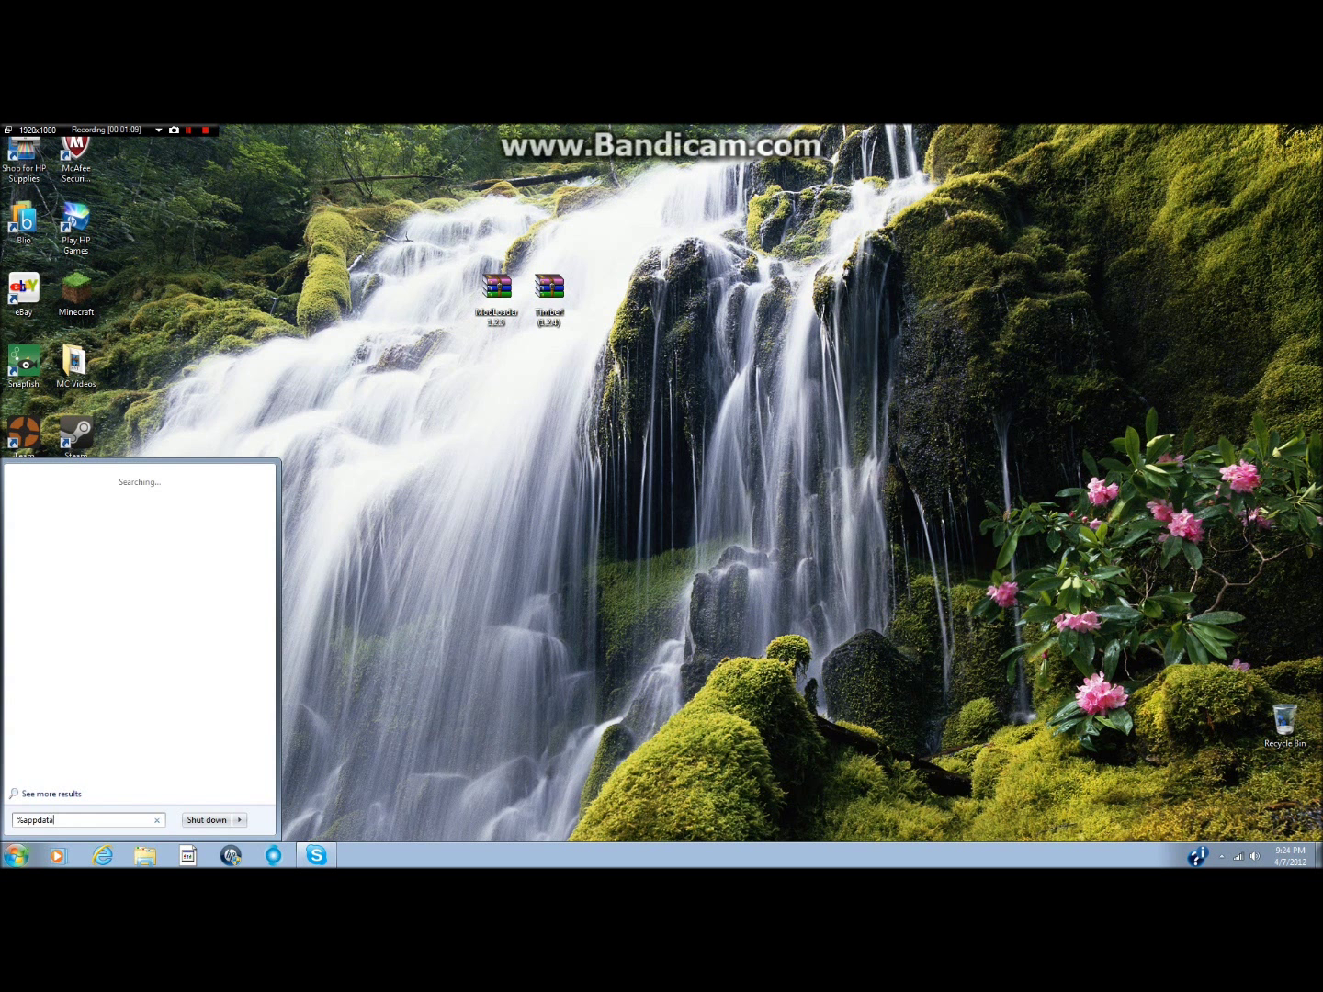
{"action": "key", "text": "Return"}
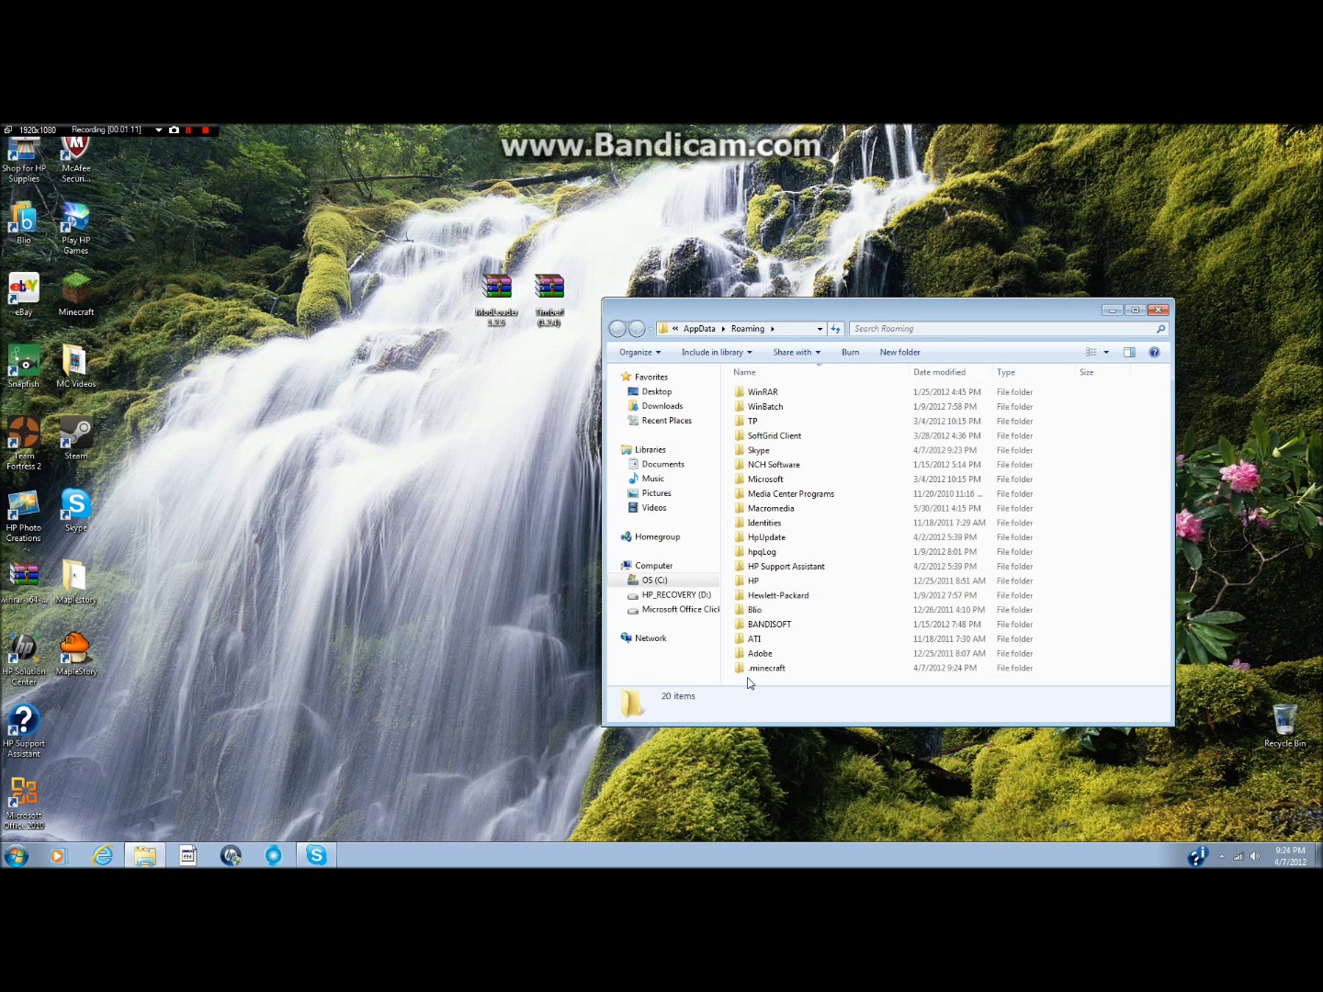
Step: Go into .minecraft\bin and open minecraft.jar as a WinRAR archive
{"action": "double_click", "coordinate": [755, 669]}
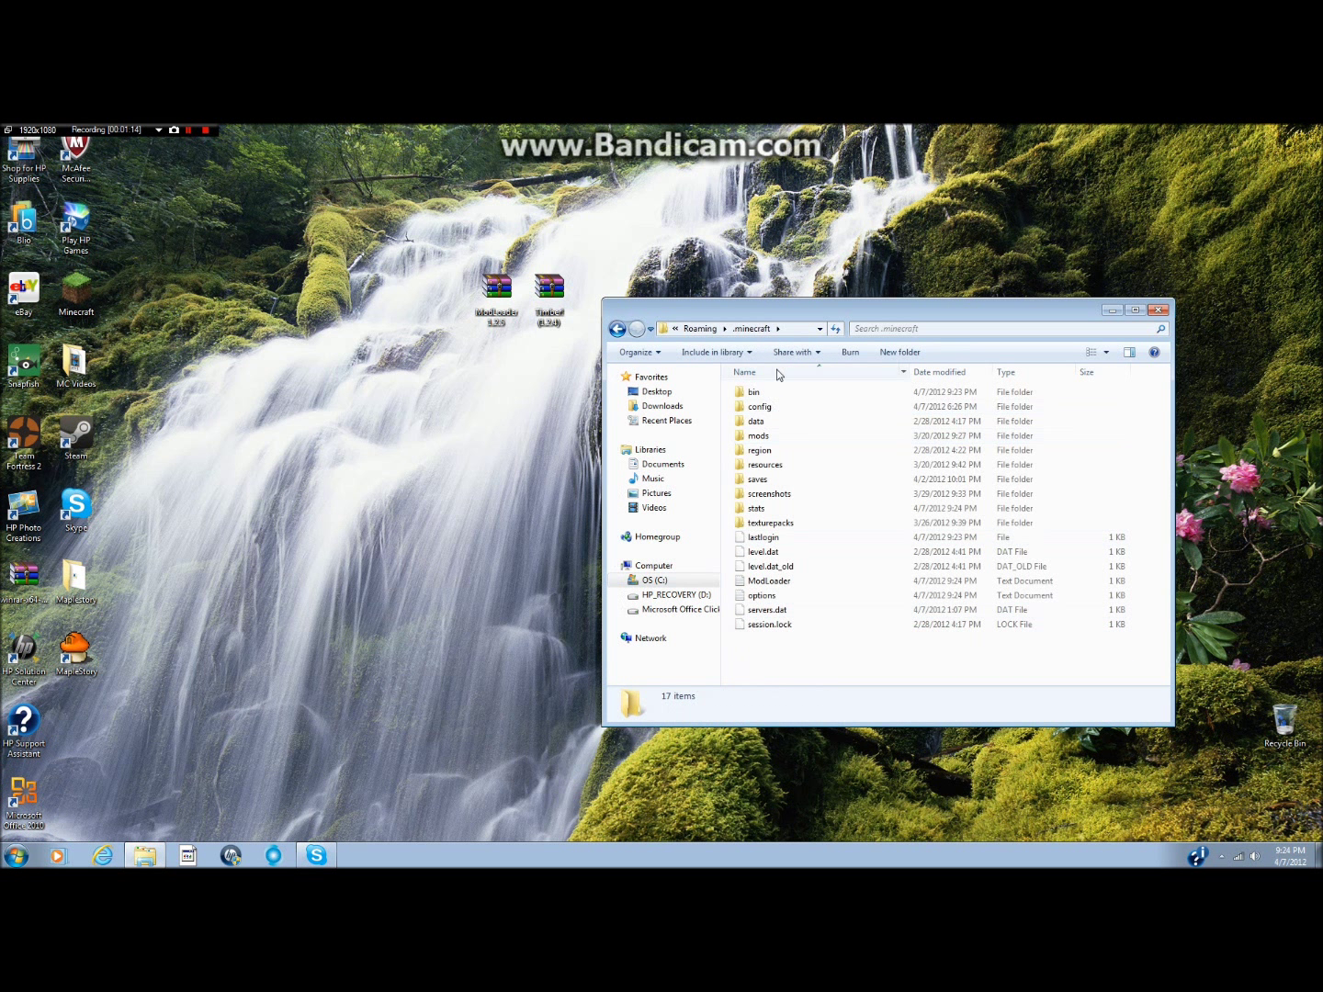
{"action": "double_click", "coordinate": [754, 393]}
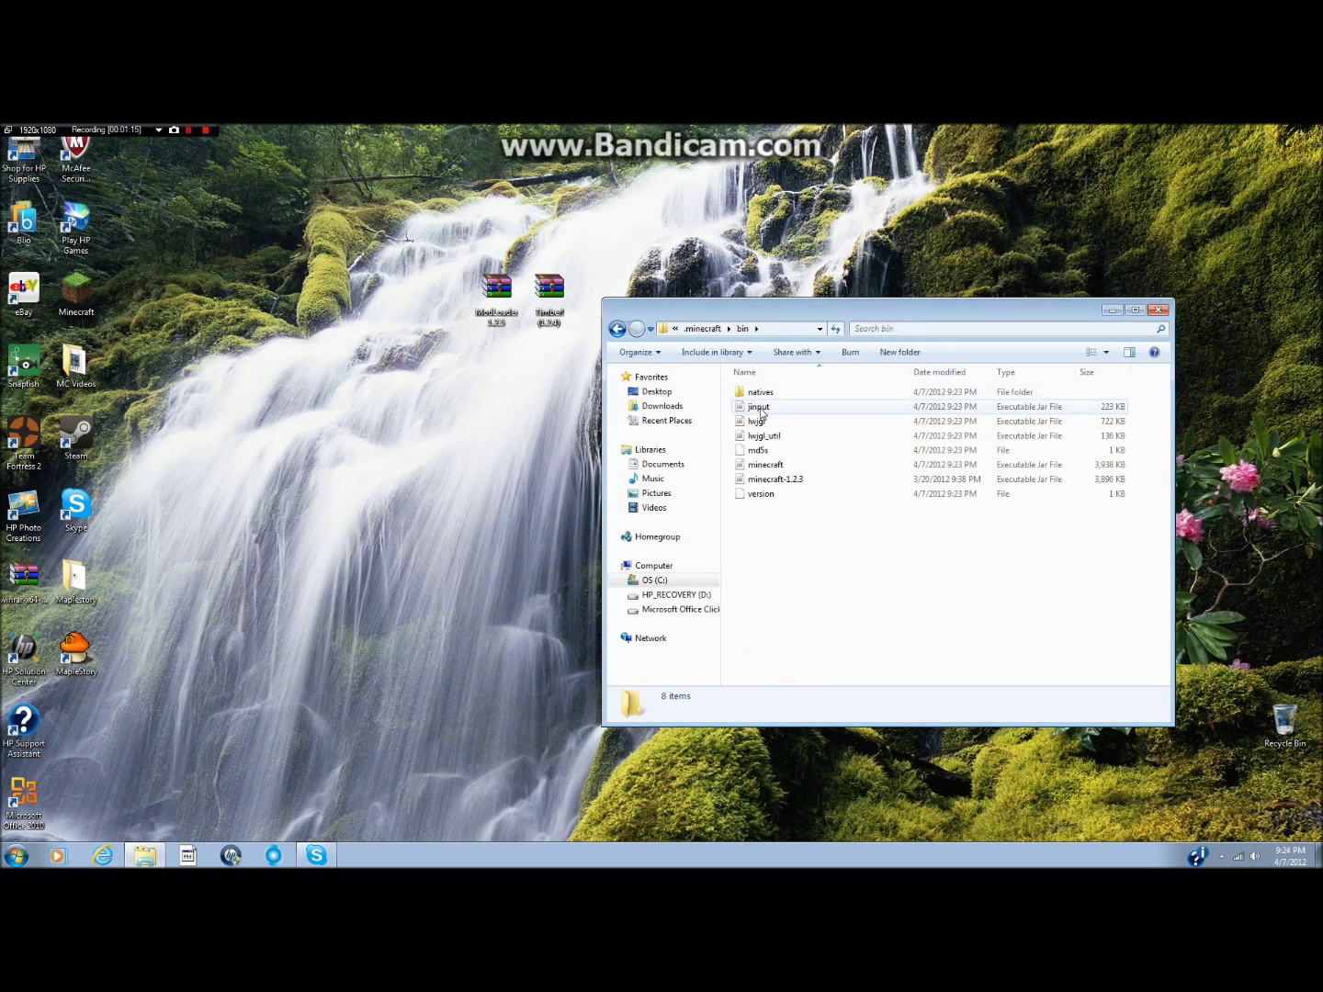
{"action": "left_click", "coordinate": [773, 467]}
{"action": "right_click", "coordinate": [774, 466]}
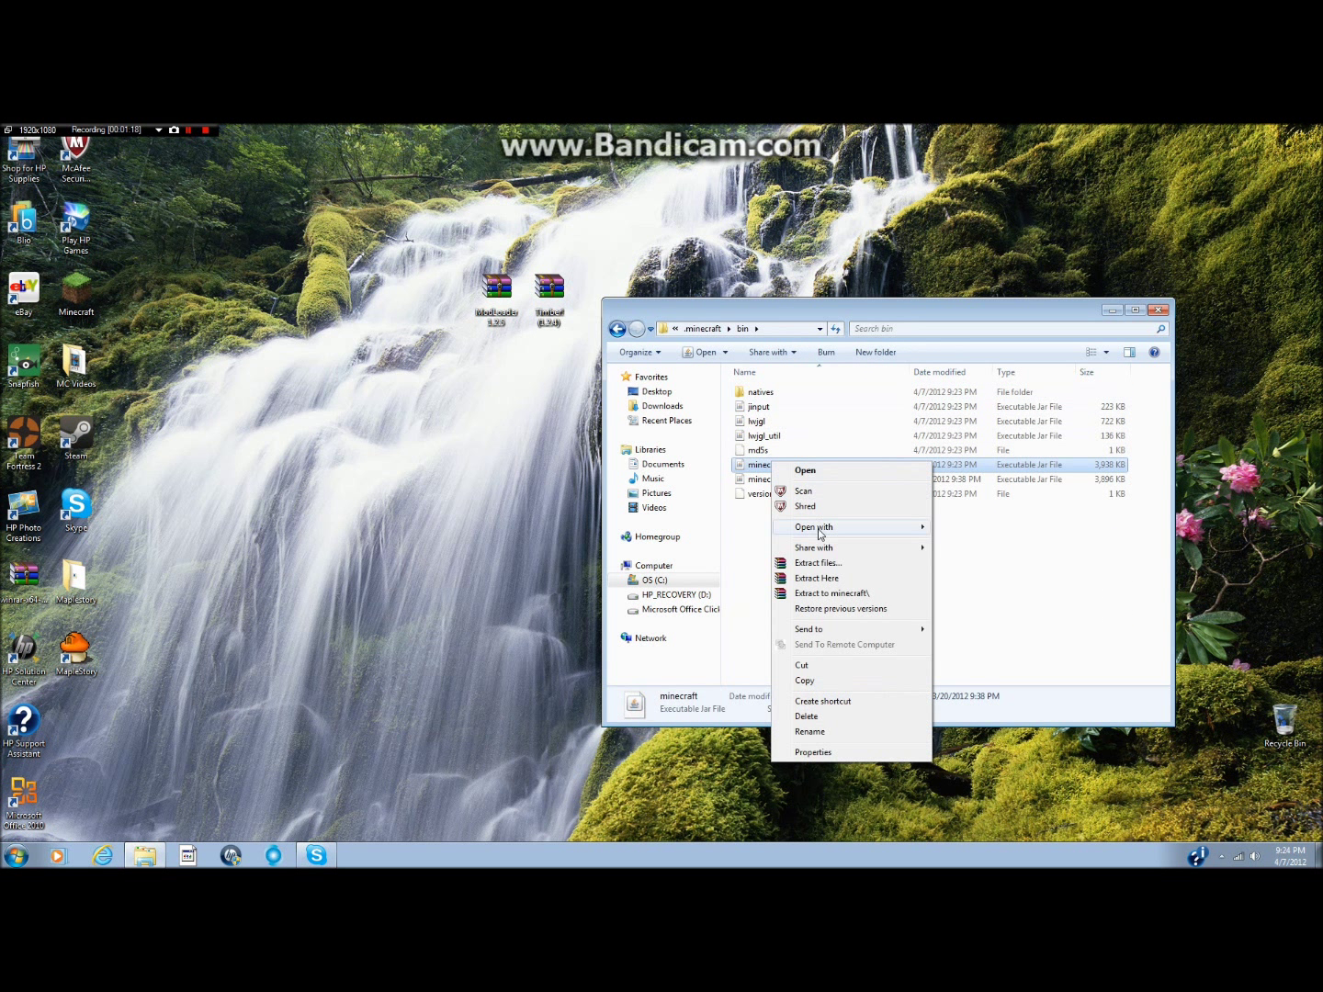
{"action": "left_click", "coordinate": [958, 544]}
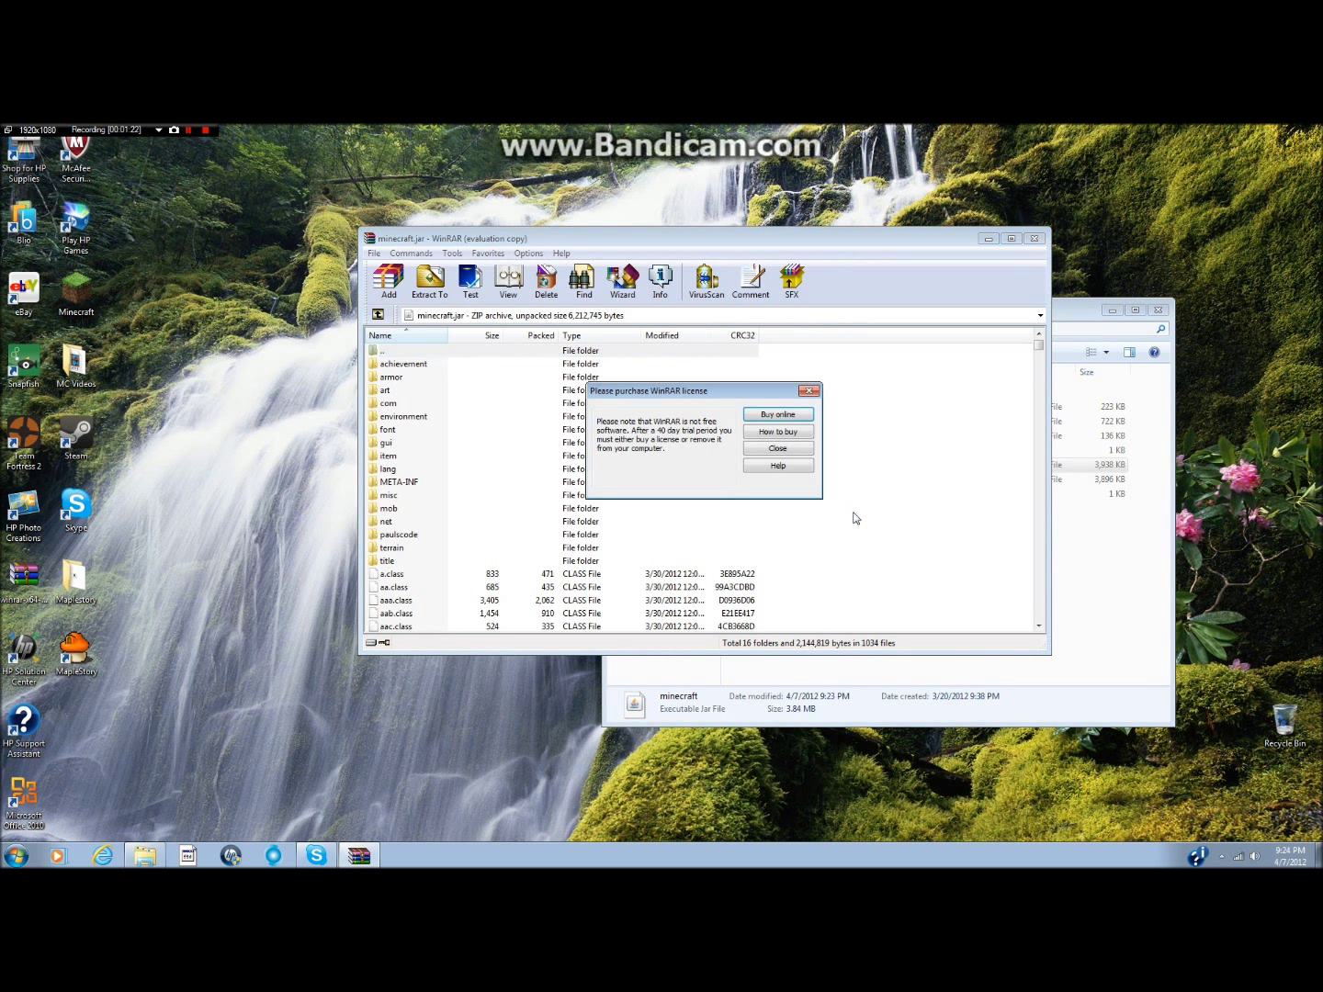
Step: Dismiss the license reminder and delete the META-INF folder from minecraft.jar
{"action": "left_click", "coordinate": [809, 391]}
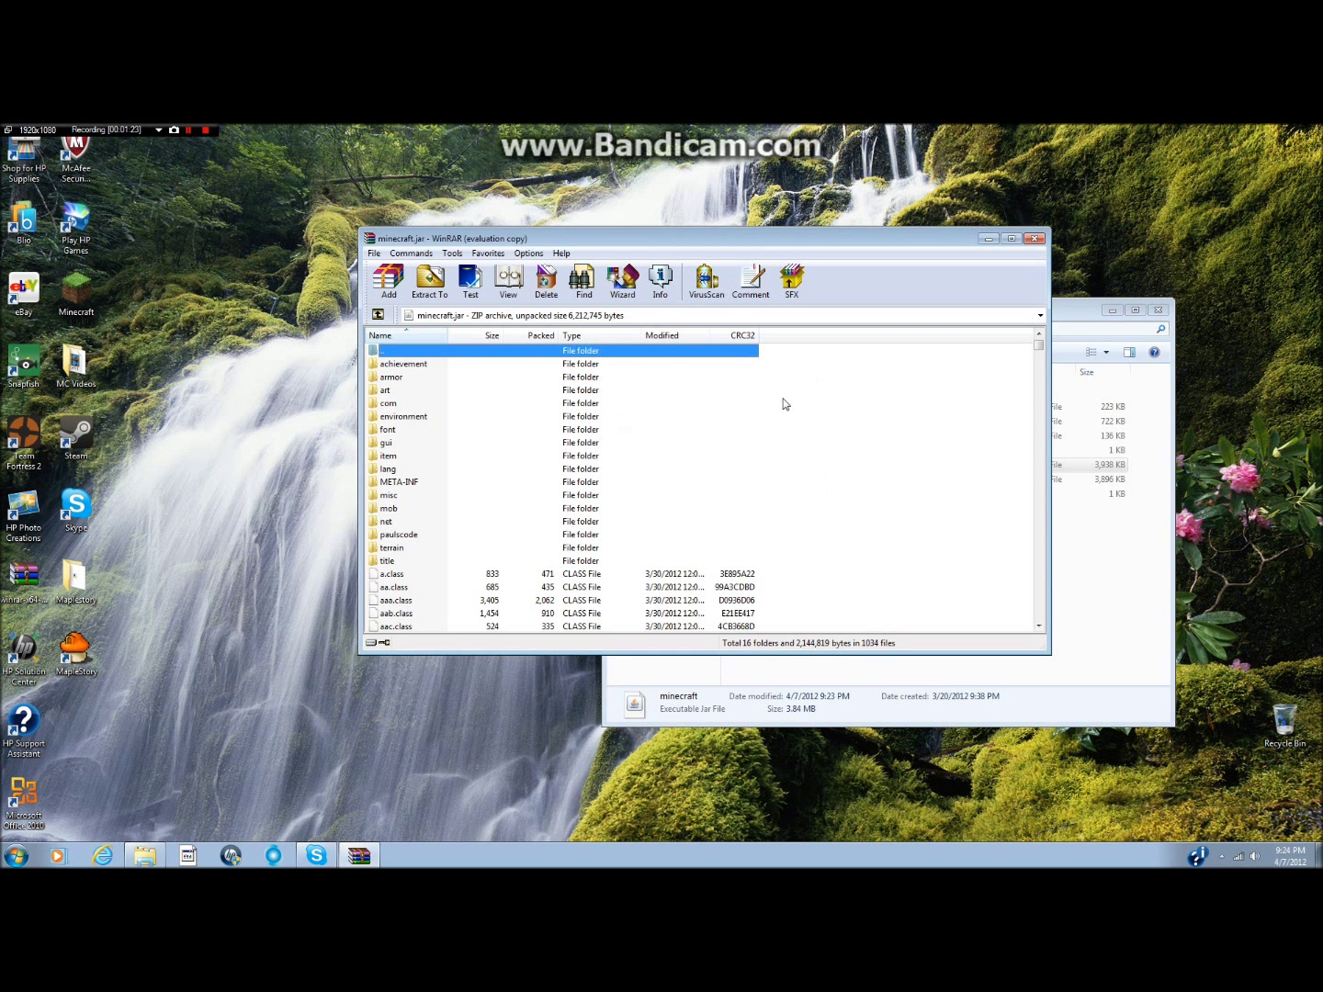
{"action": "right_click", "coordinate": [412, 482]}
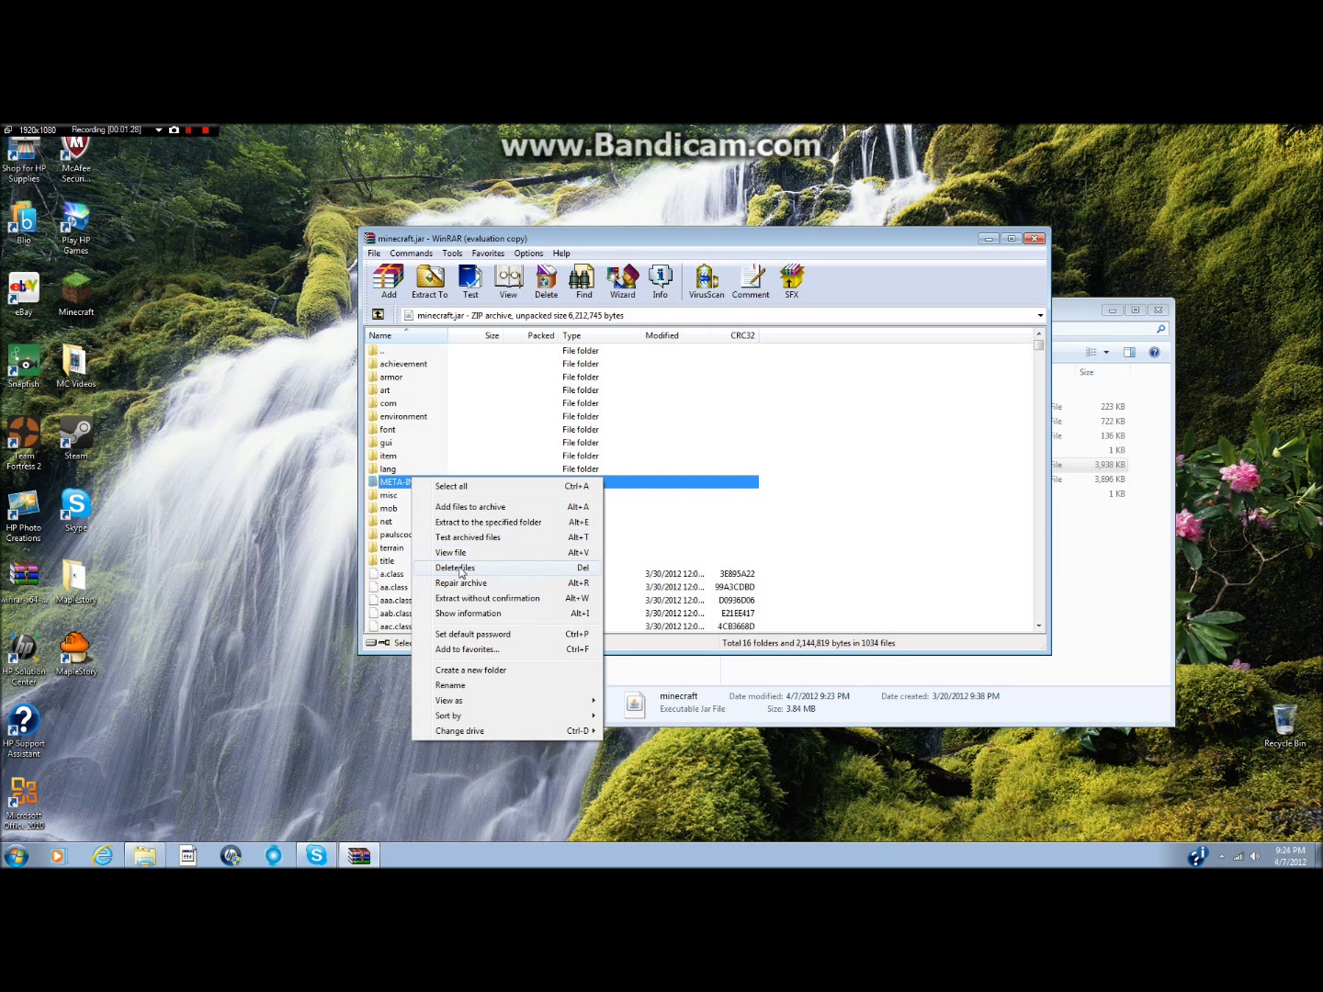
{"action": "left_click", "coordinate": [329, 541]}
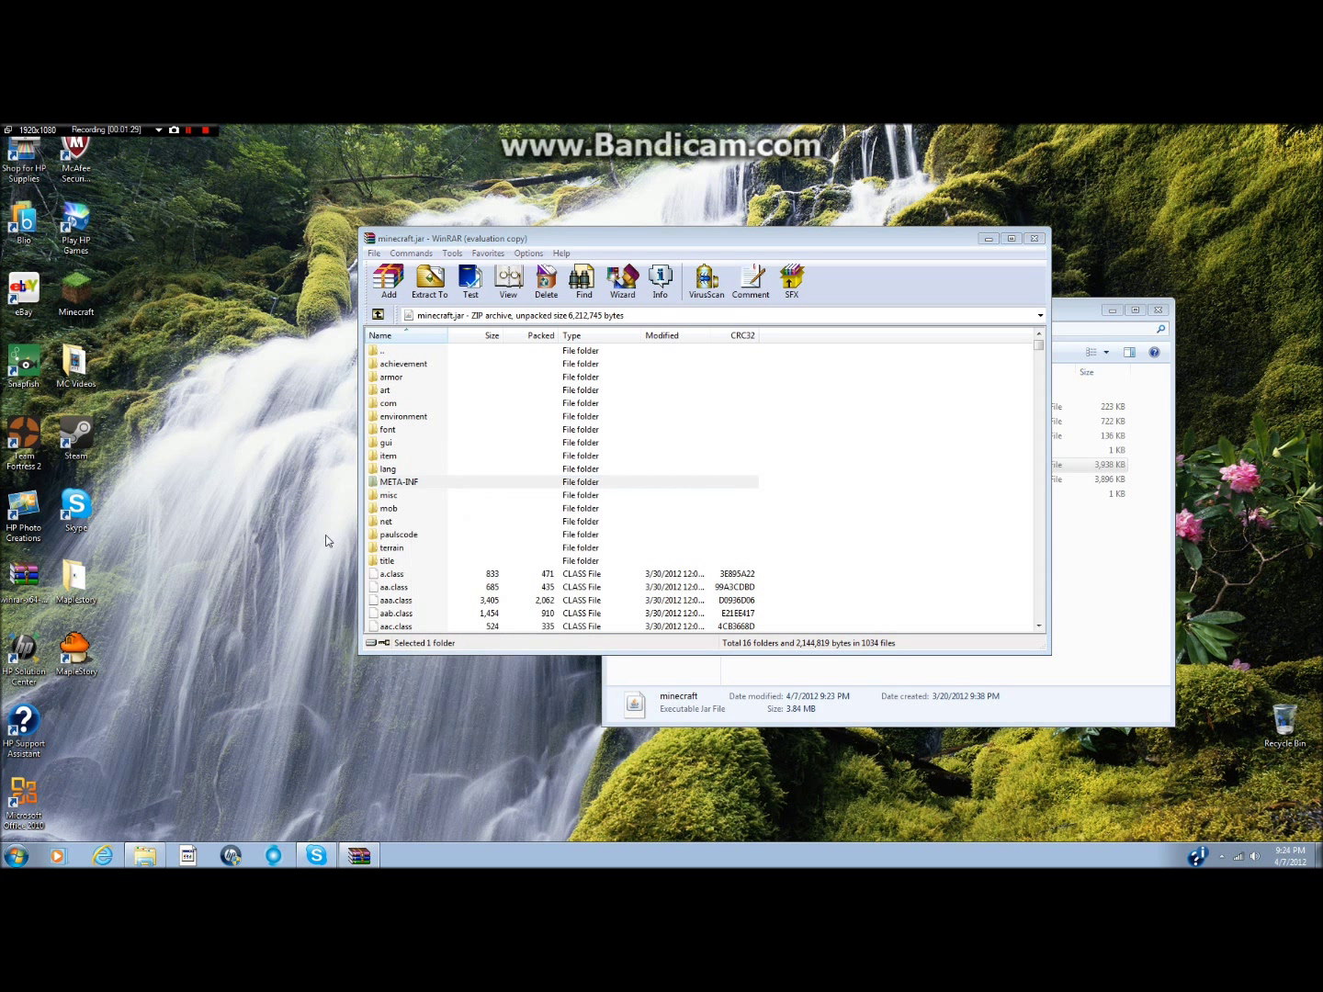
{"action": "left_click", "coordinate": [407, 487]}
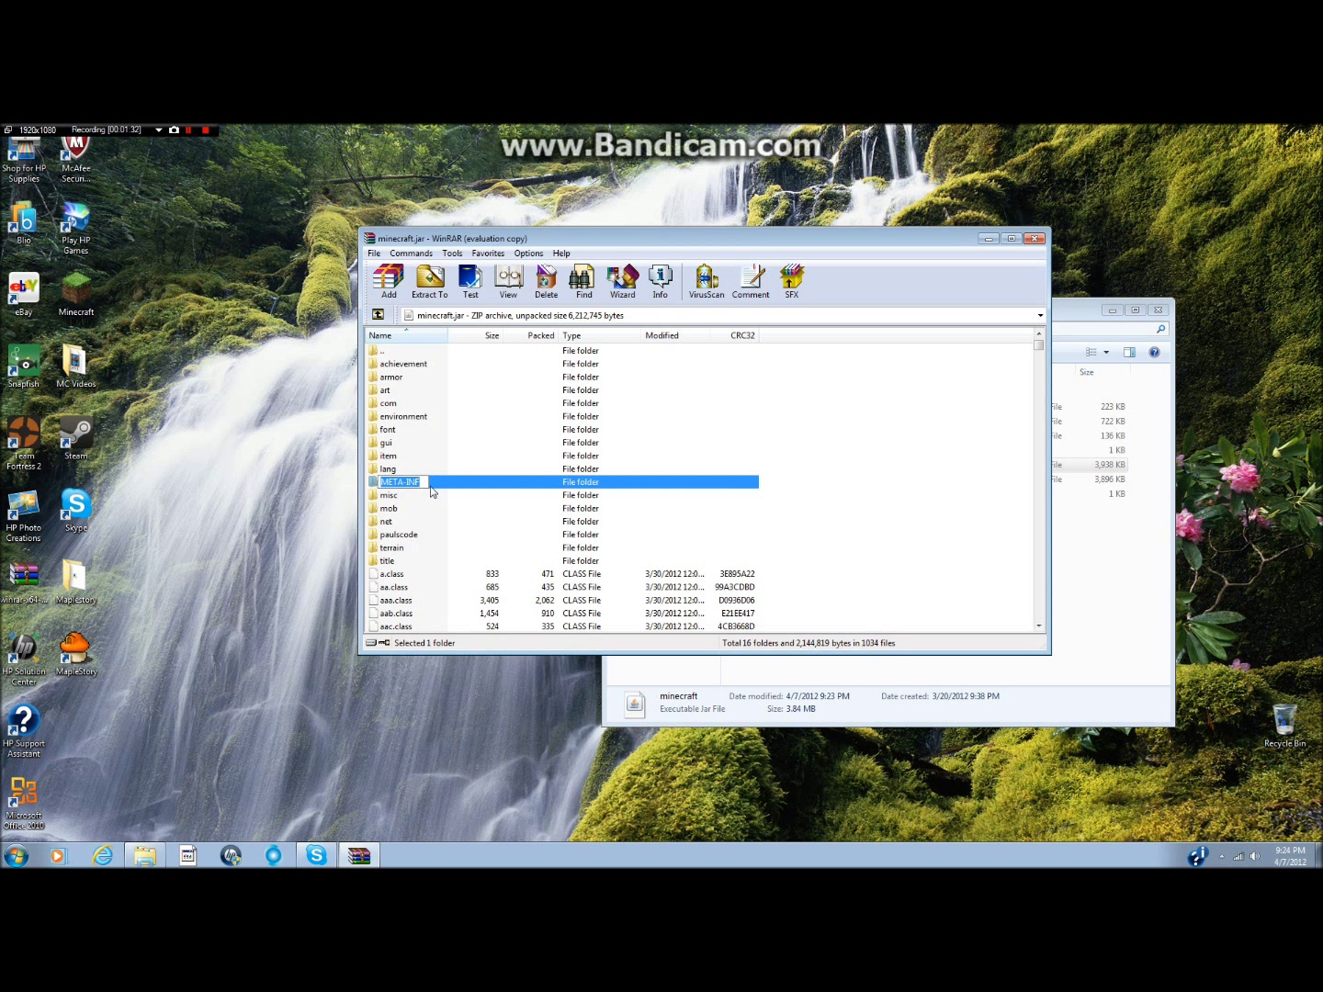
{"action": "left_click", "coordinate": [449, 486]}
{"action": "right_click", "coordinate": [418, 488]}
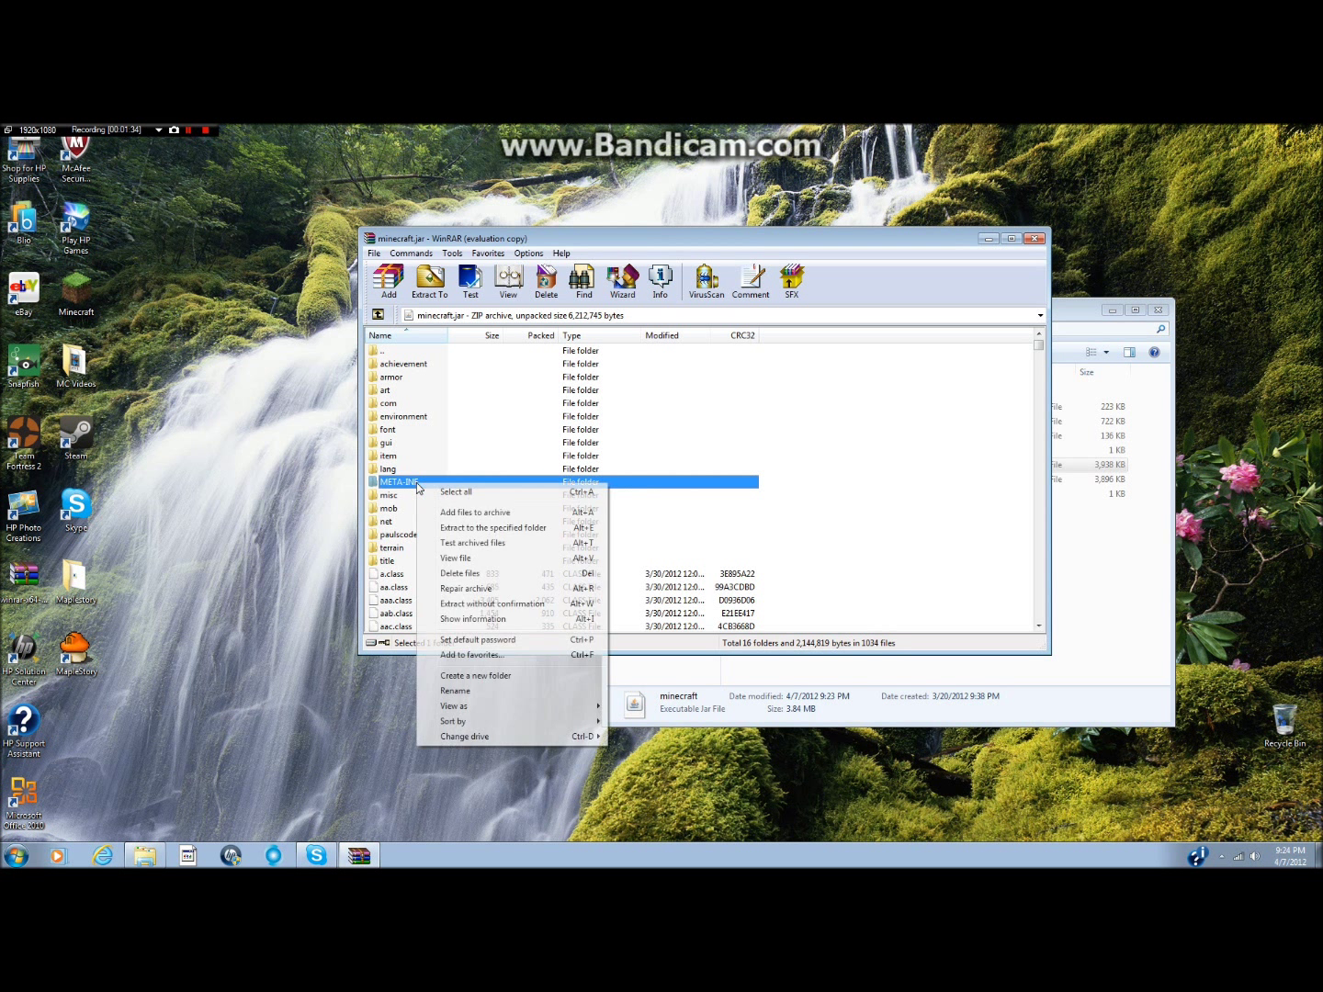
{"action": "left_click", "coordinate": [480, 574]}
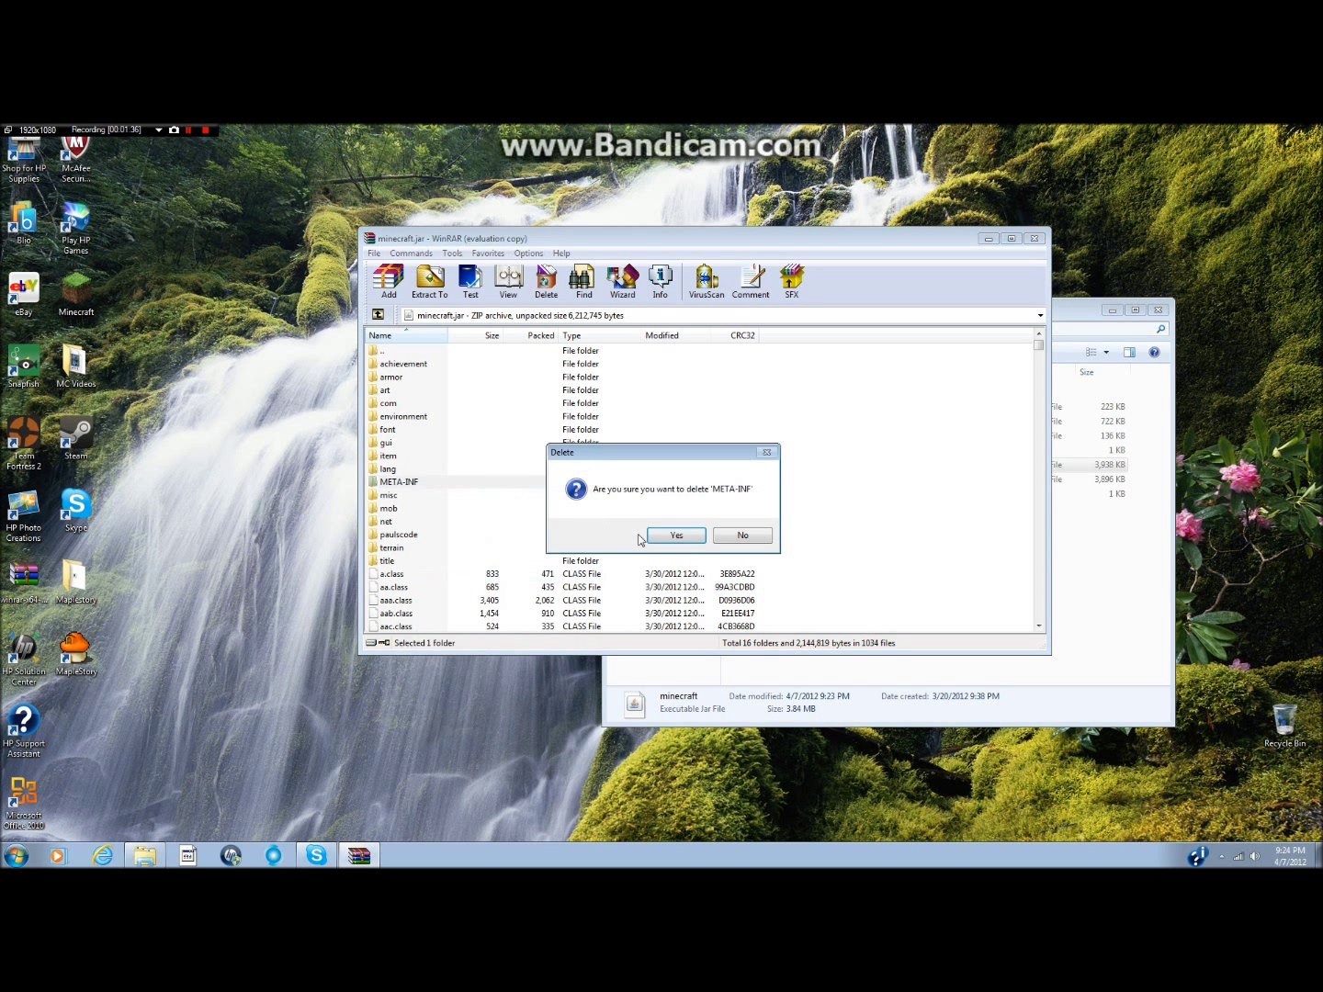
{"action": "left_click", "coordinate": [682, 538]}
{"action": "left_click_drag", "start_coordinate": [684, 240], "coordinate": [913, 240]}
Step: Drag every class file from ModLoader 1.2.5.zip into minecraft.jar and confirm with OK
{"action": "double_click", "coordinate": [493, 295]}
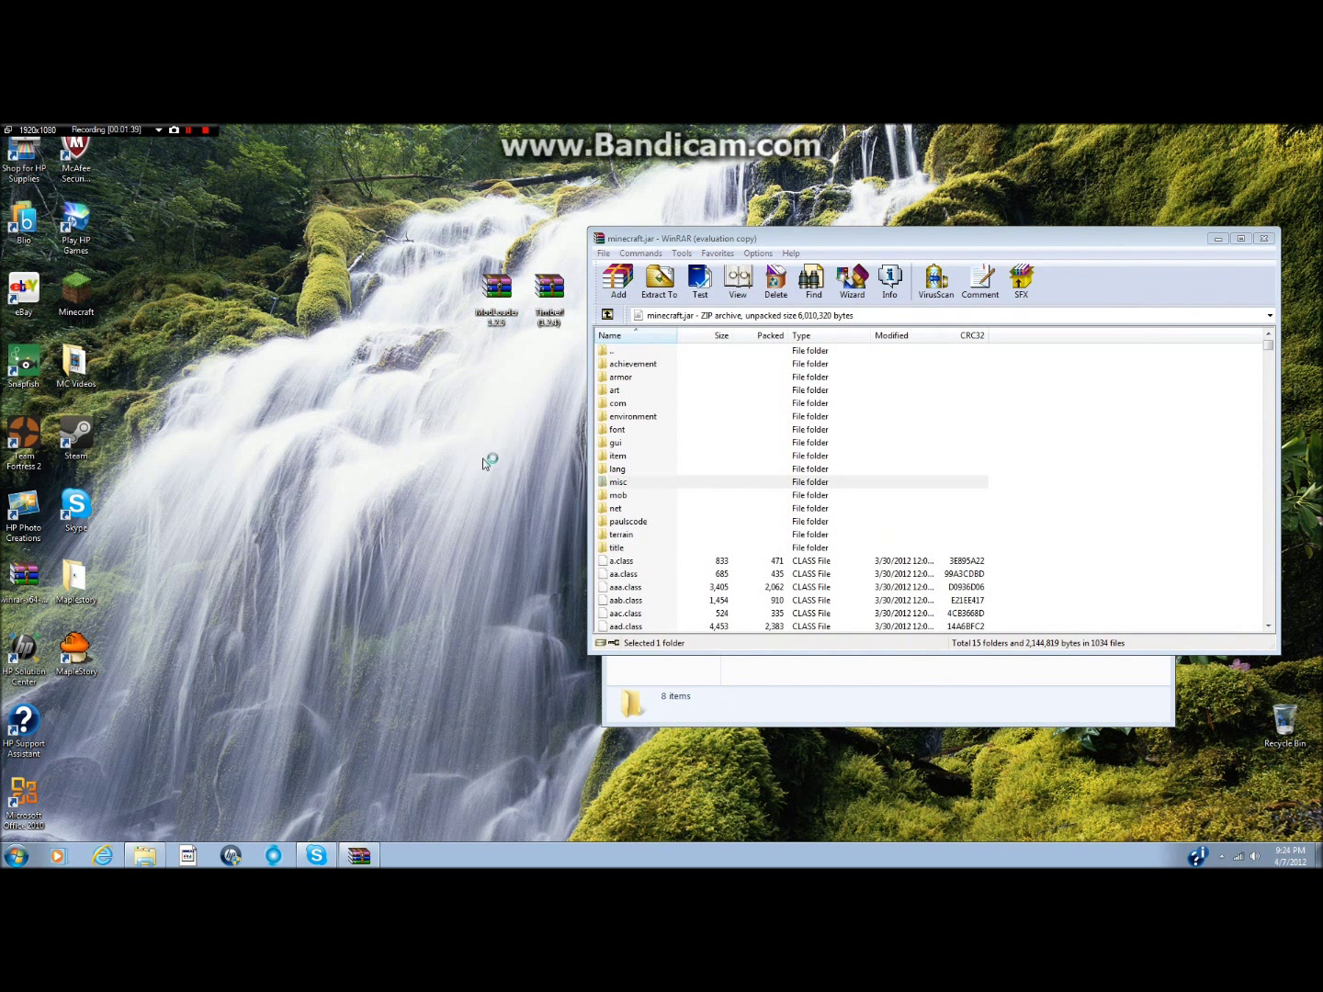
{"action": "left_click_drag", "start_coordinate": [595, 663], "coordinate": [341, 430]}
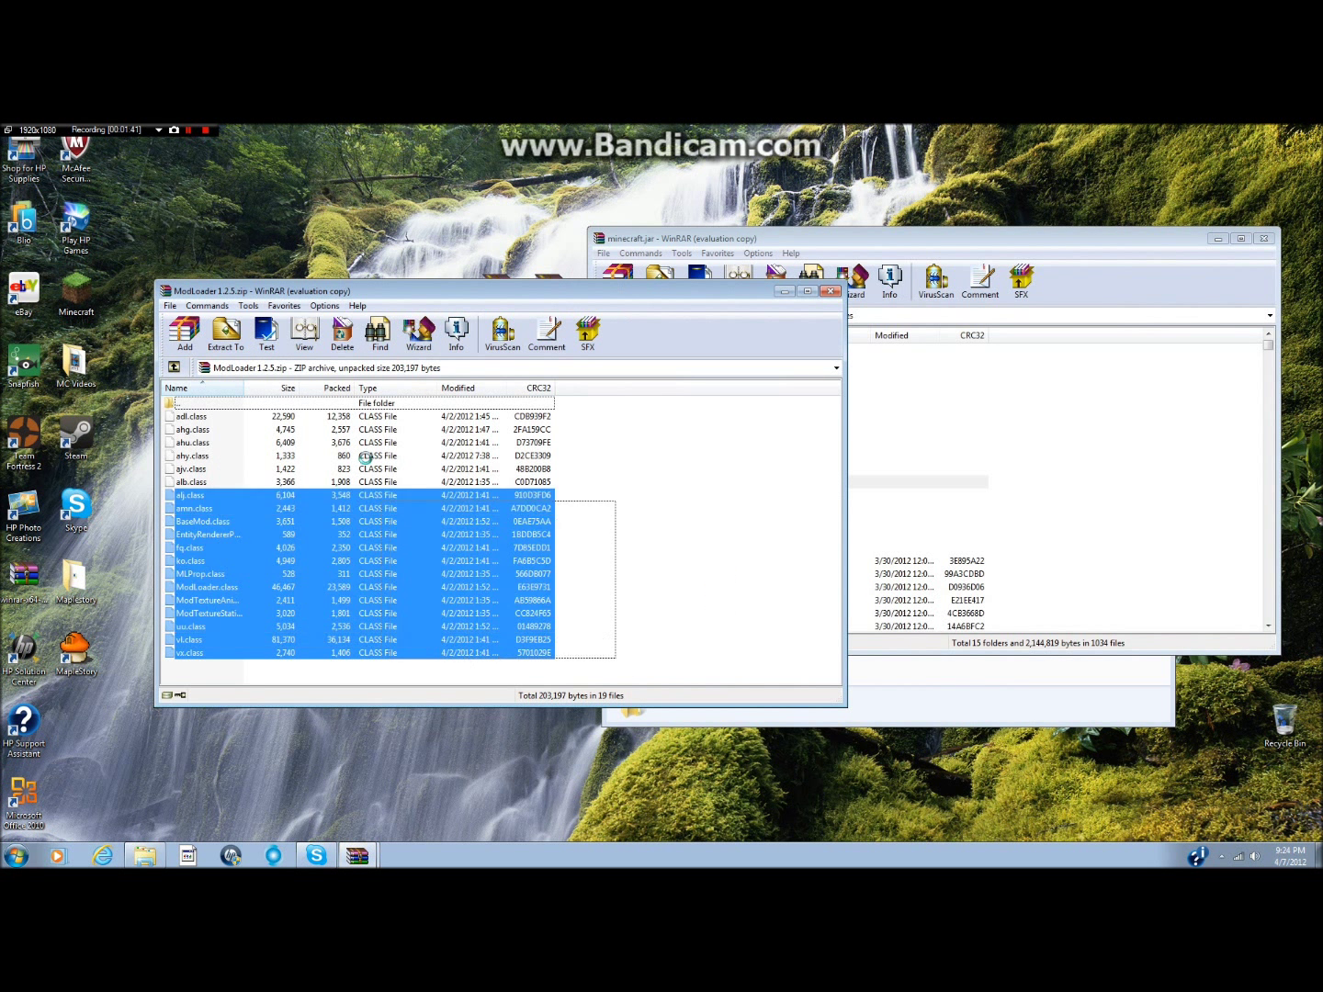
{"action": "left_click", "coordinate": [605, 444]}
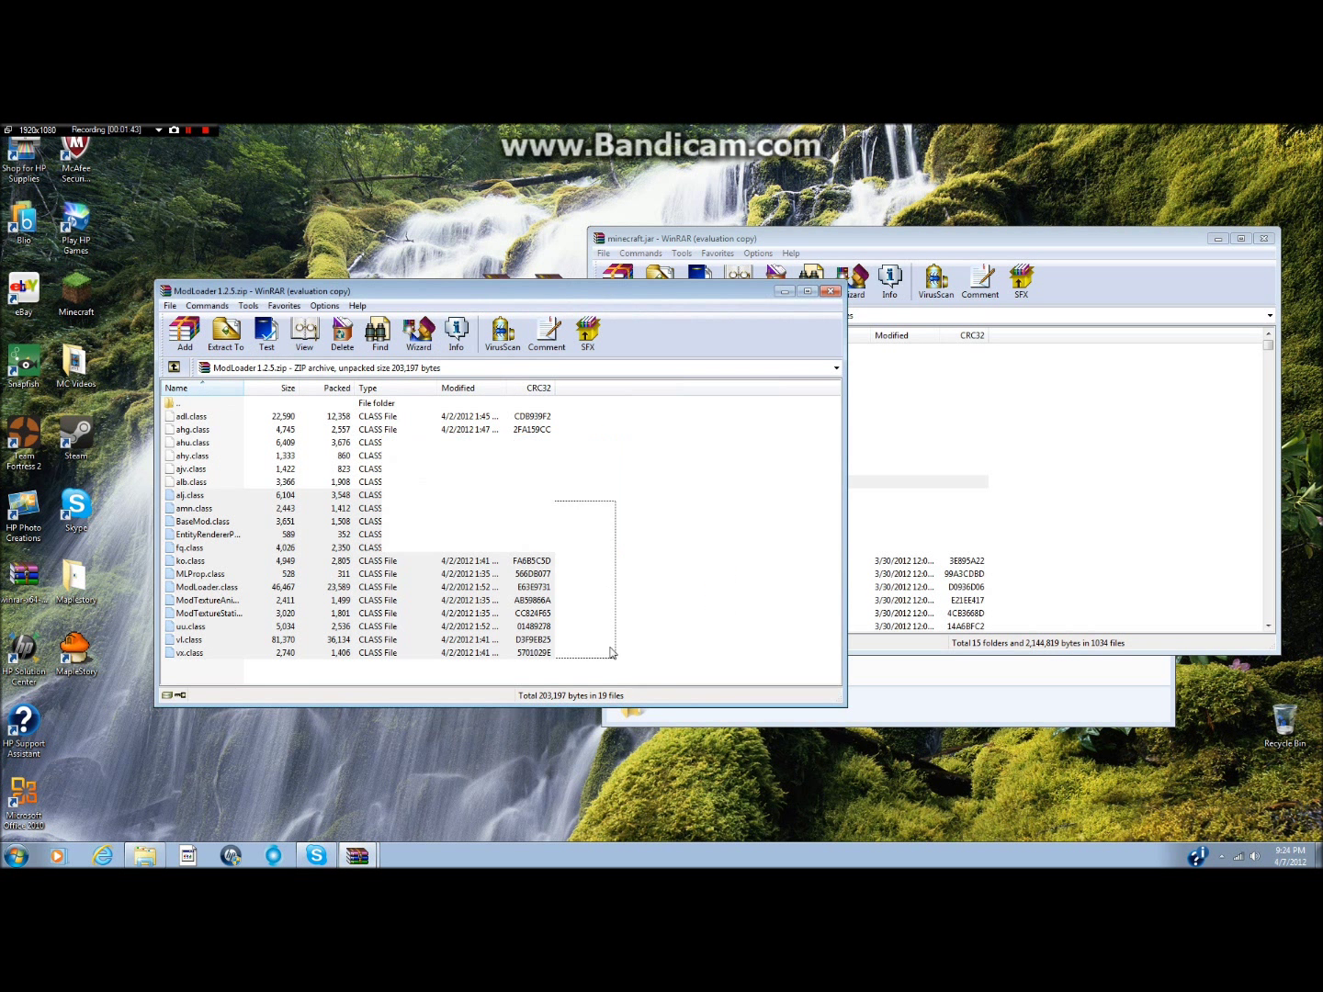
{"action": "mouse_move", "coordinate": [635, 658]}
{"action": "left_mouse_down"}
{"action": "mouse_move", "coordinate": [493, 641]}
{"action": "mouse_move", "coordinate": [358, 423]}
{"action": "mouse_move", "coordinate": [980, 471]}
{"action": "left_mouse_up"}
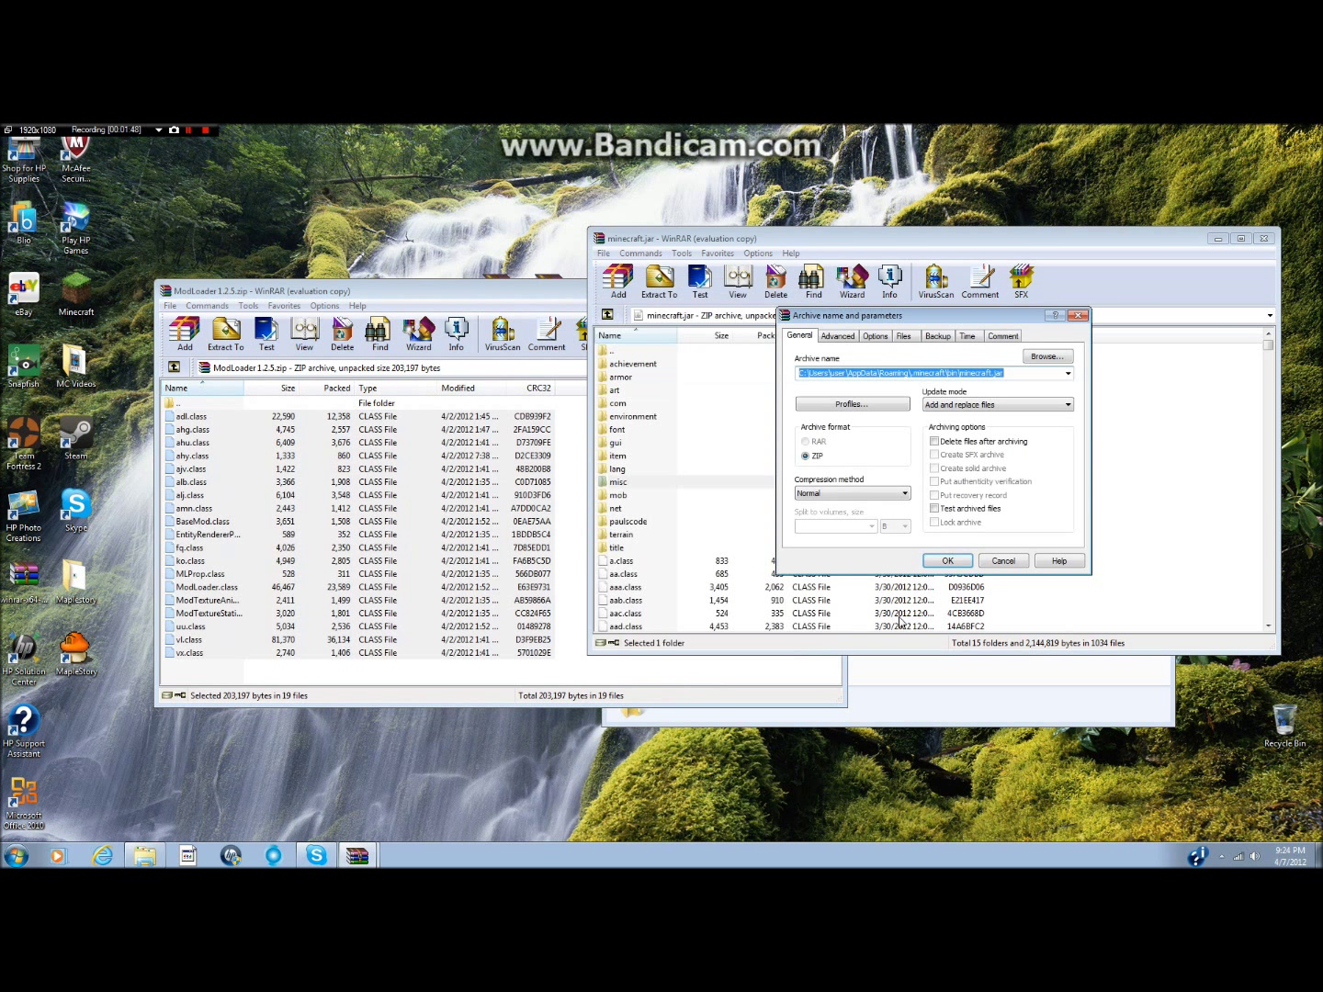
{"action": "left_click", "coordinate": [946, 560]}
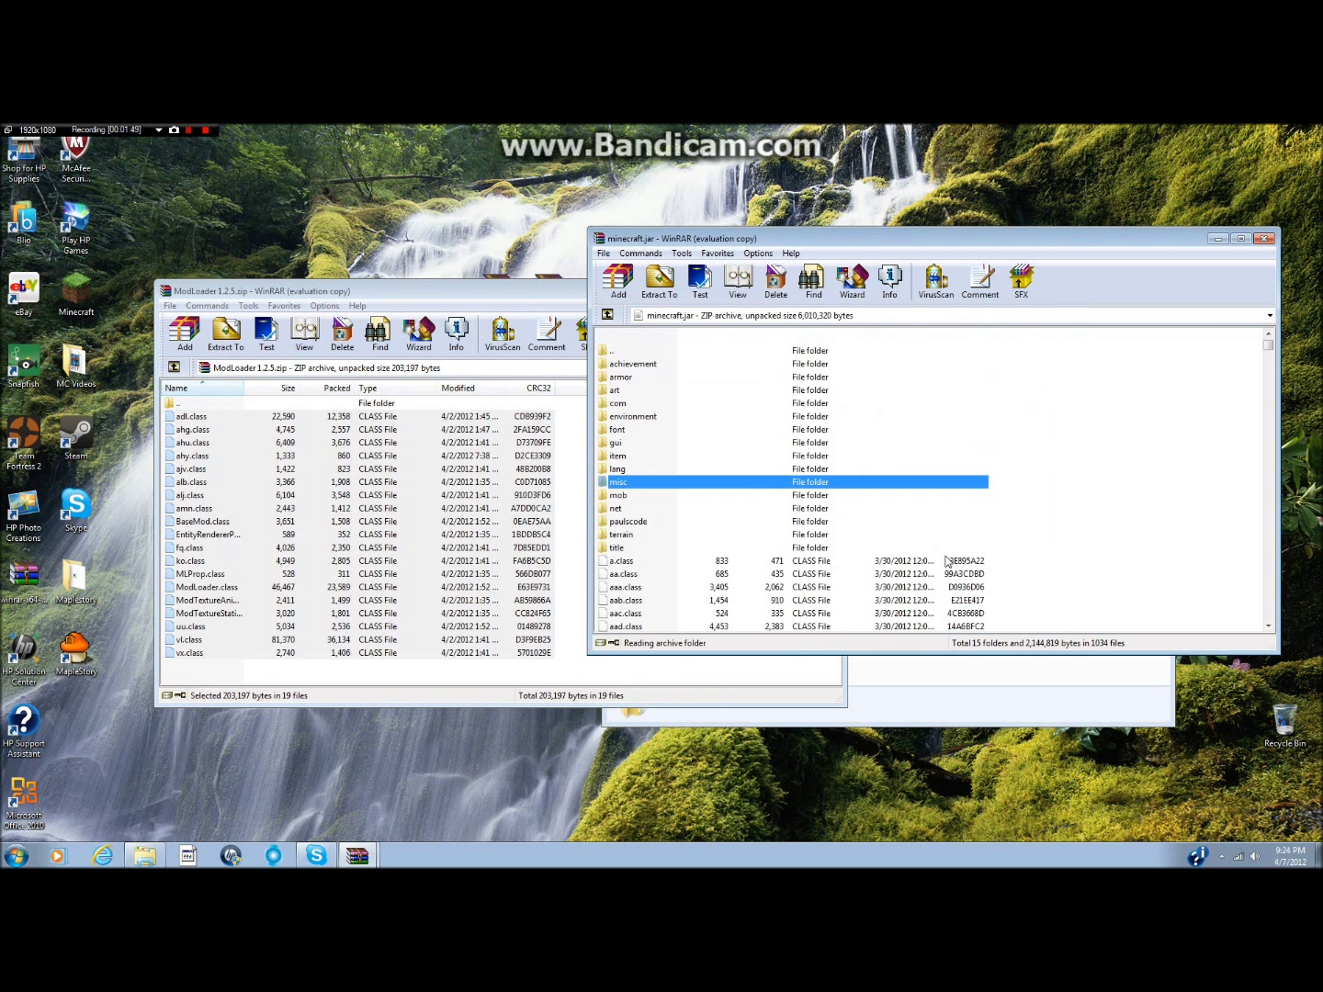
{"action": "left_click", "coordinate": [408, 295]}
{"action": "left_click", "coordinate": [834, 290]}
Step: Add BlockTimberTree.class and mod_Timber.class from the Timber zip into minecraft.jar
{"action": "double_click", "coordinate": [566, 292]}
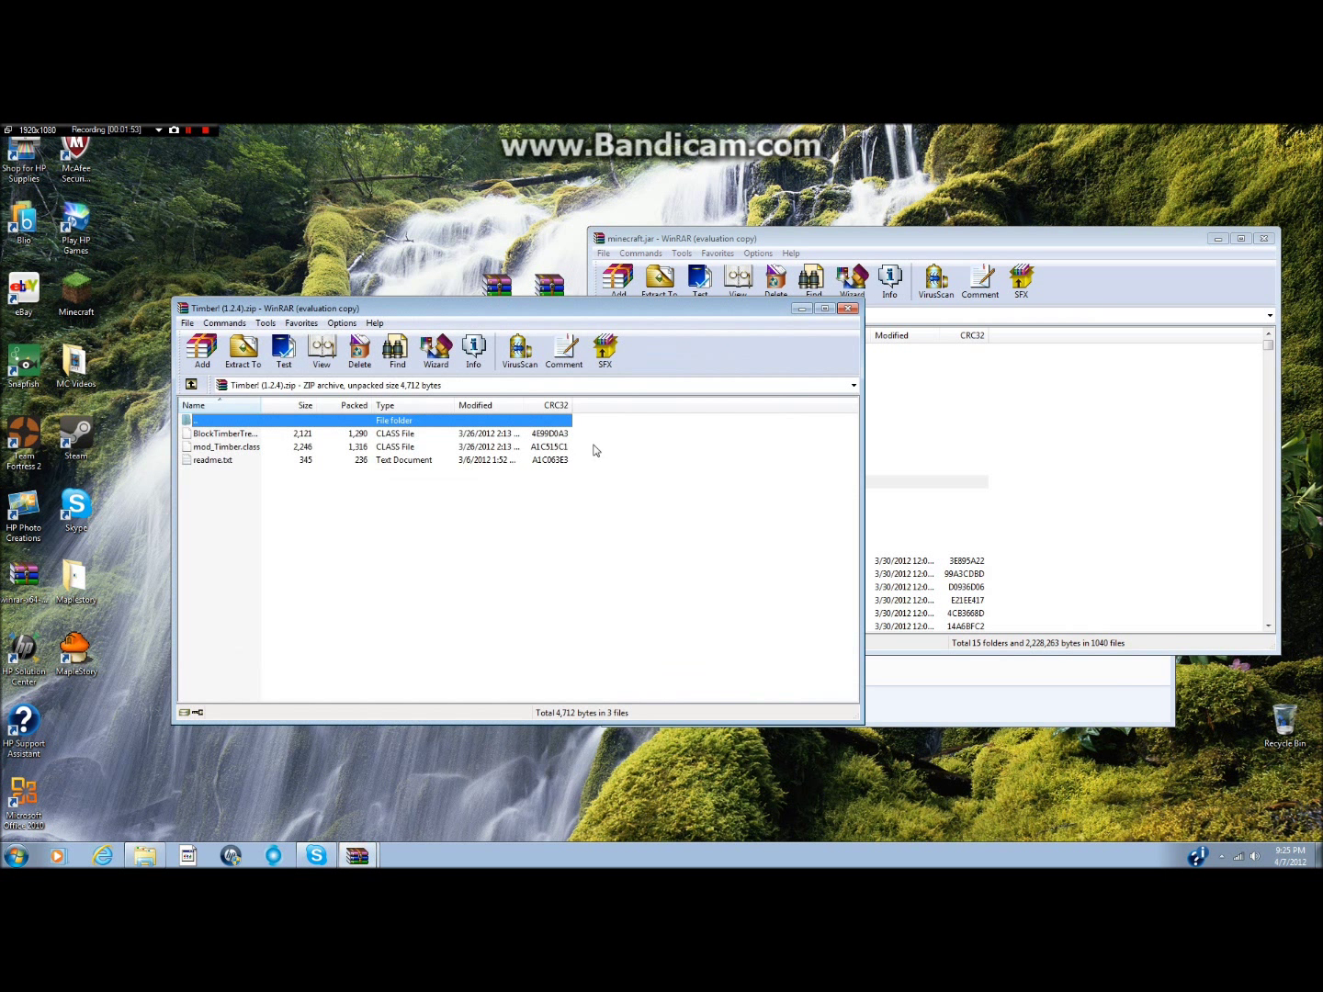
{"action": "left_click", "coordinate": [589, 449]}
{"action": "left_click", "coordinate": [622, 461]}
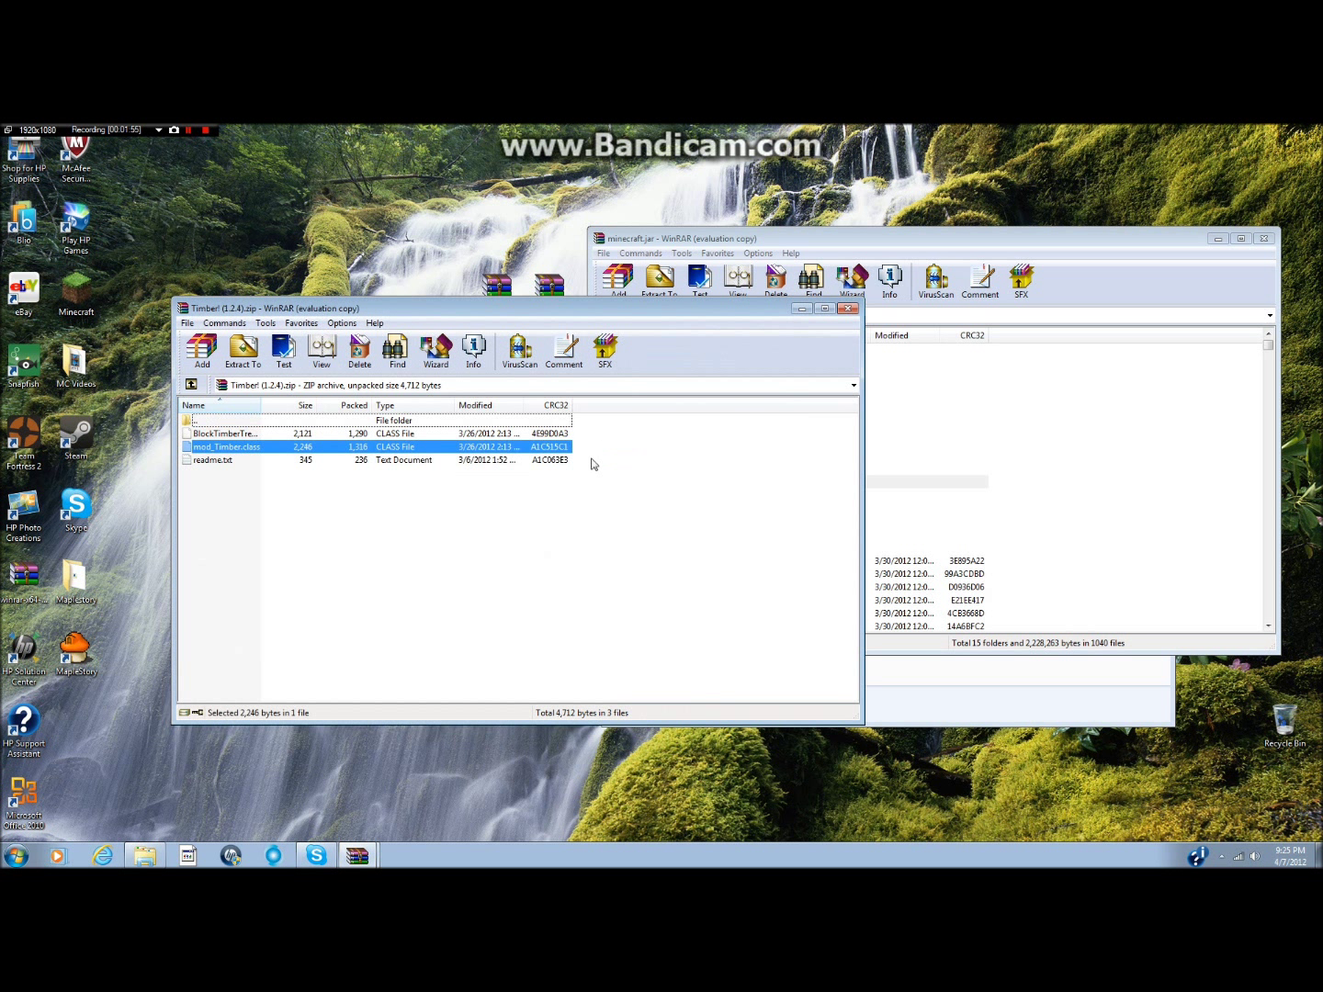
{"action": "left_click", "coordinate": [403, 435], "text": "ctrl"}
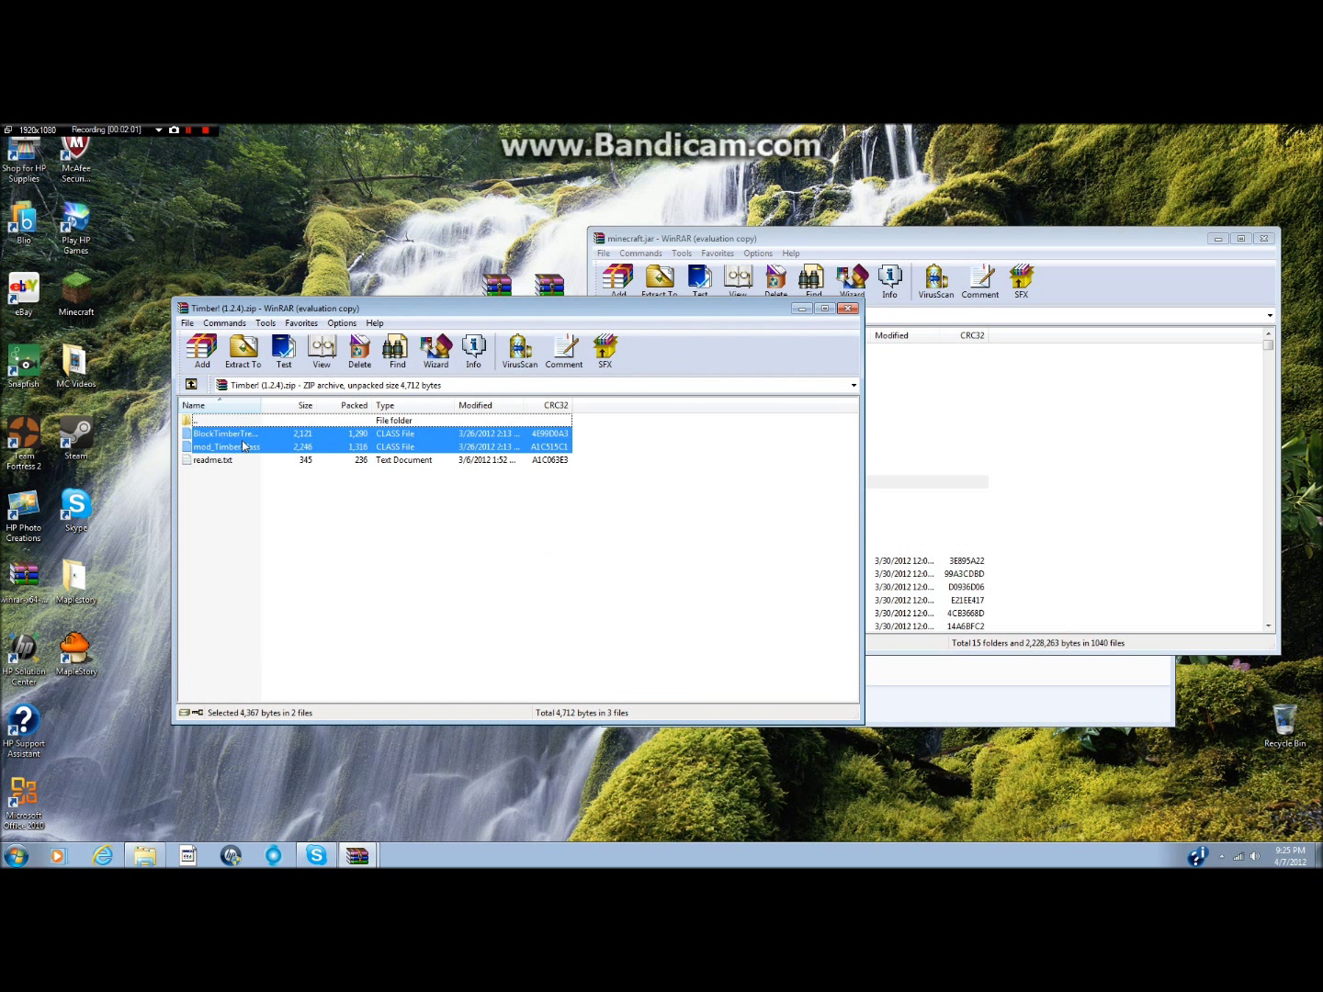
{"action": "left_click_drag", "start_coordinate": [244, 447], "coordinate": [943, 447]}
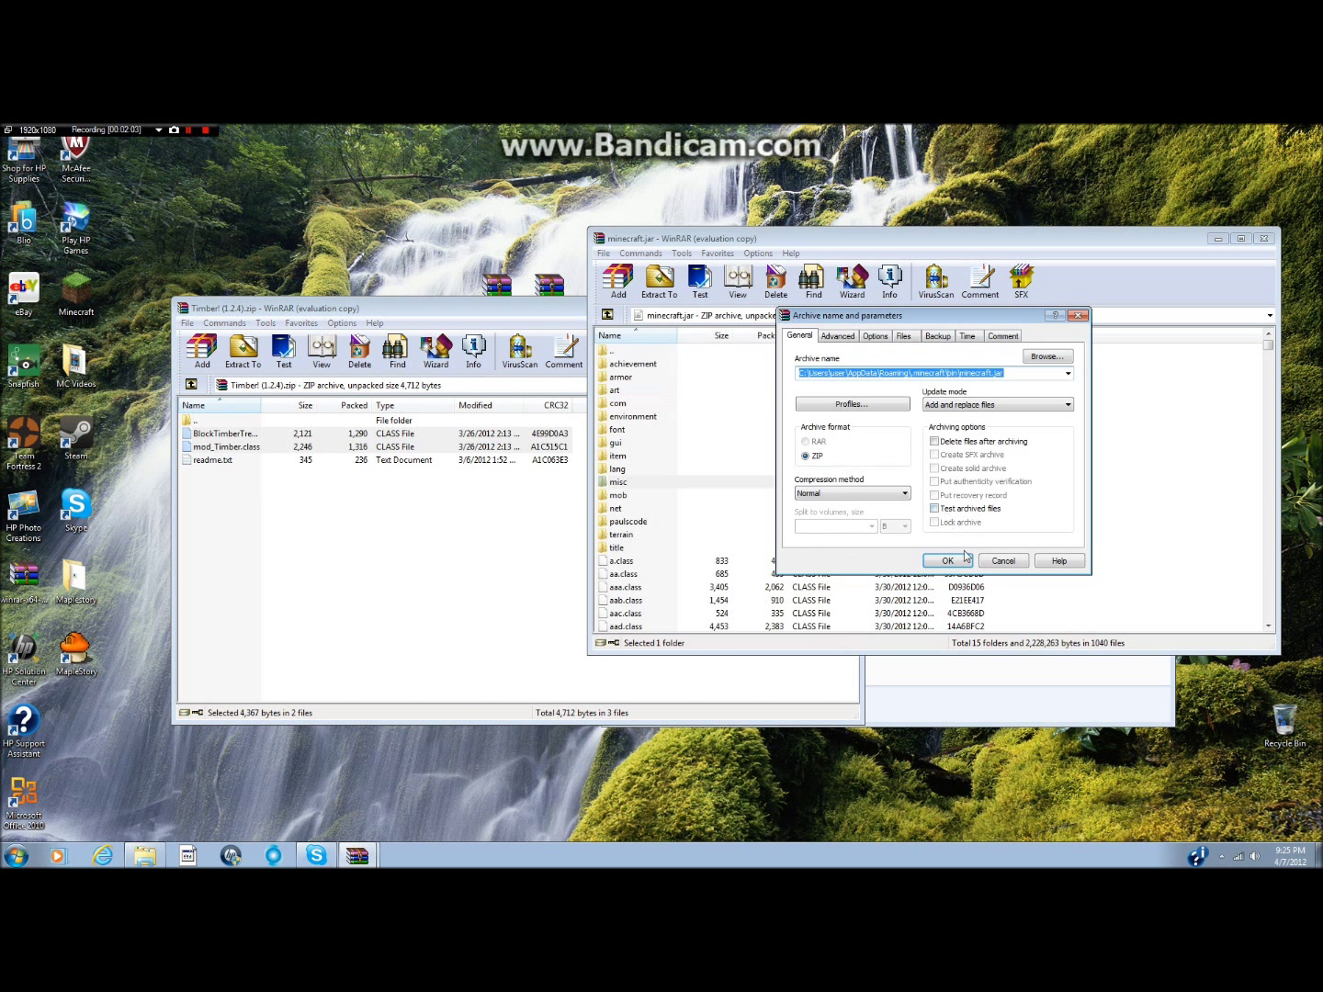
{"action": "left_click", "coordinate": [967, 557]}
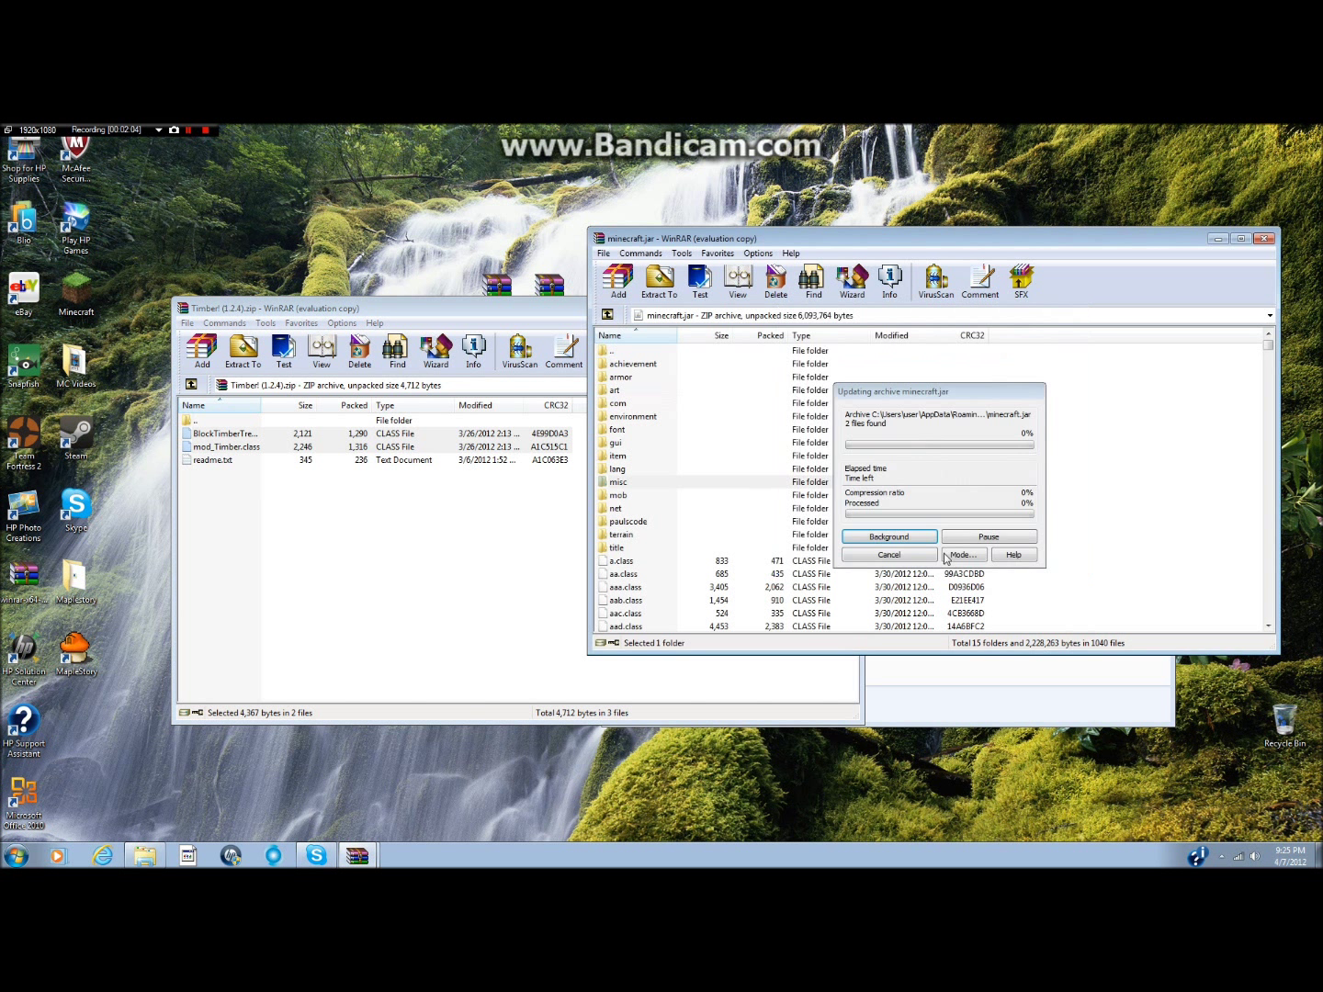
{"action": "left_click", "coordinate": [216, 462]}
{"action": "double_click", "coordinate": [216, 463]}
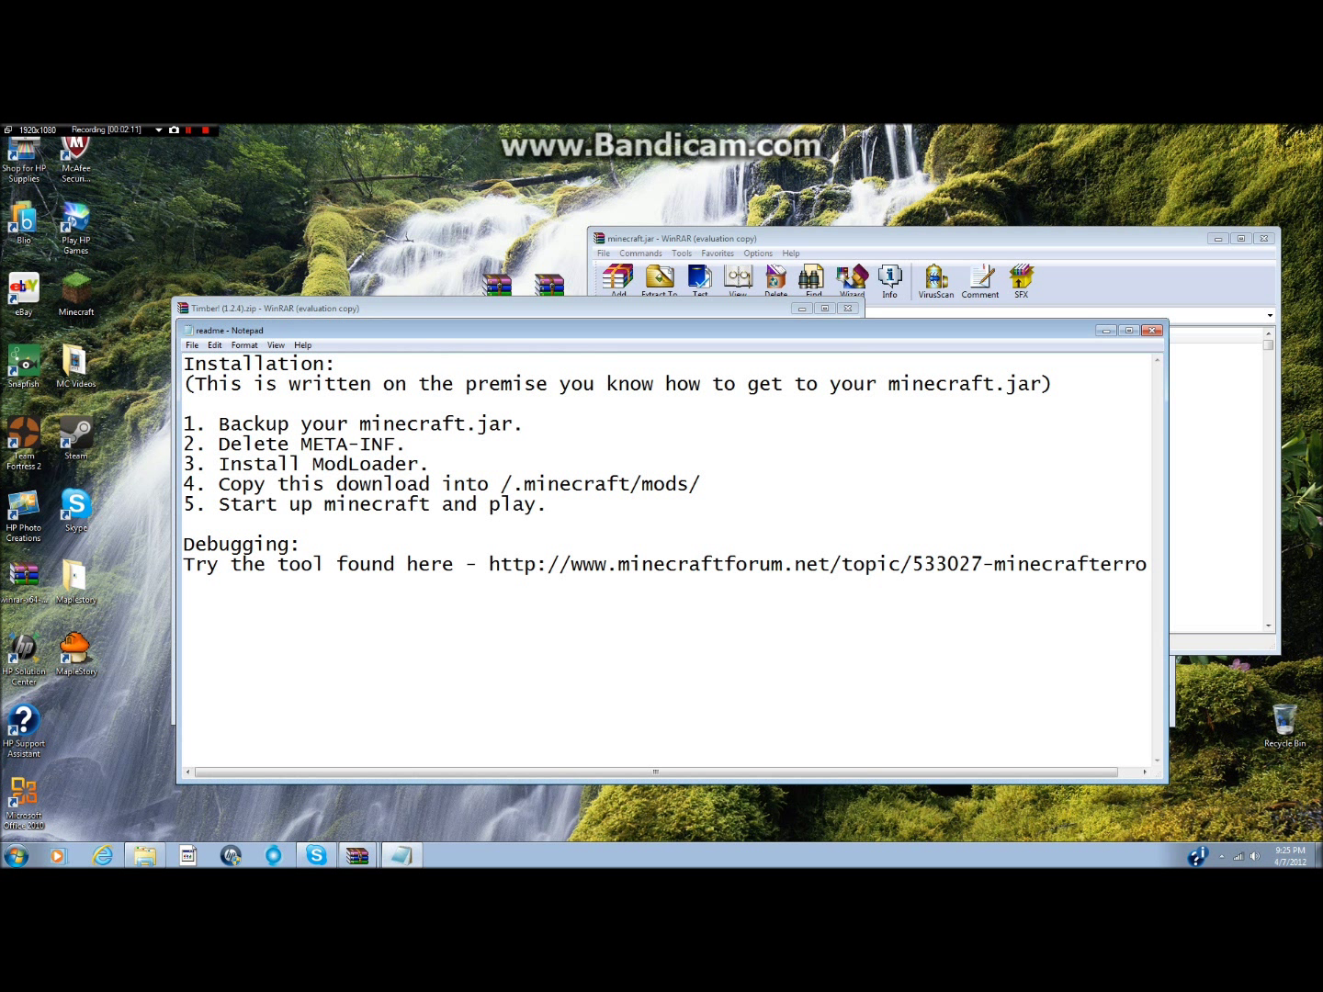
{"action": "left_click", "coordinate": [1155, 331]}
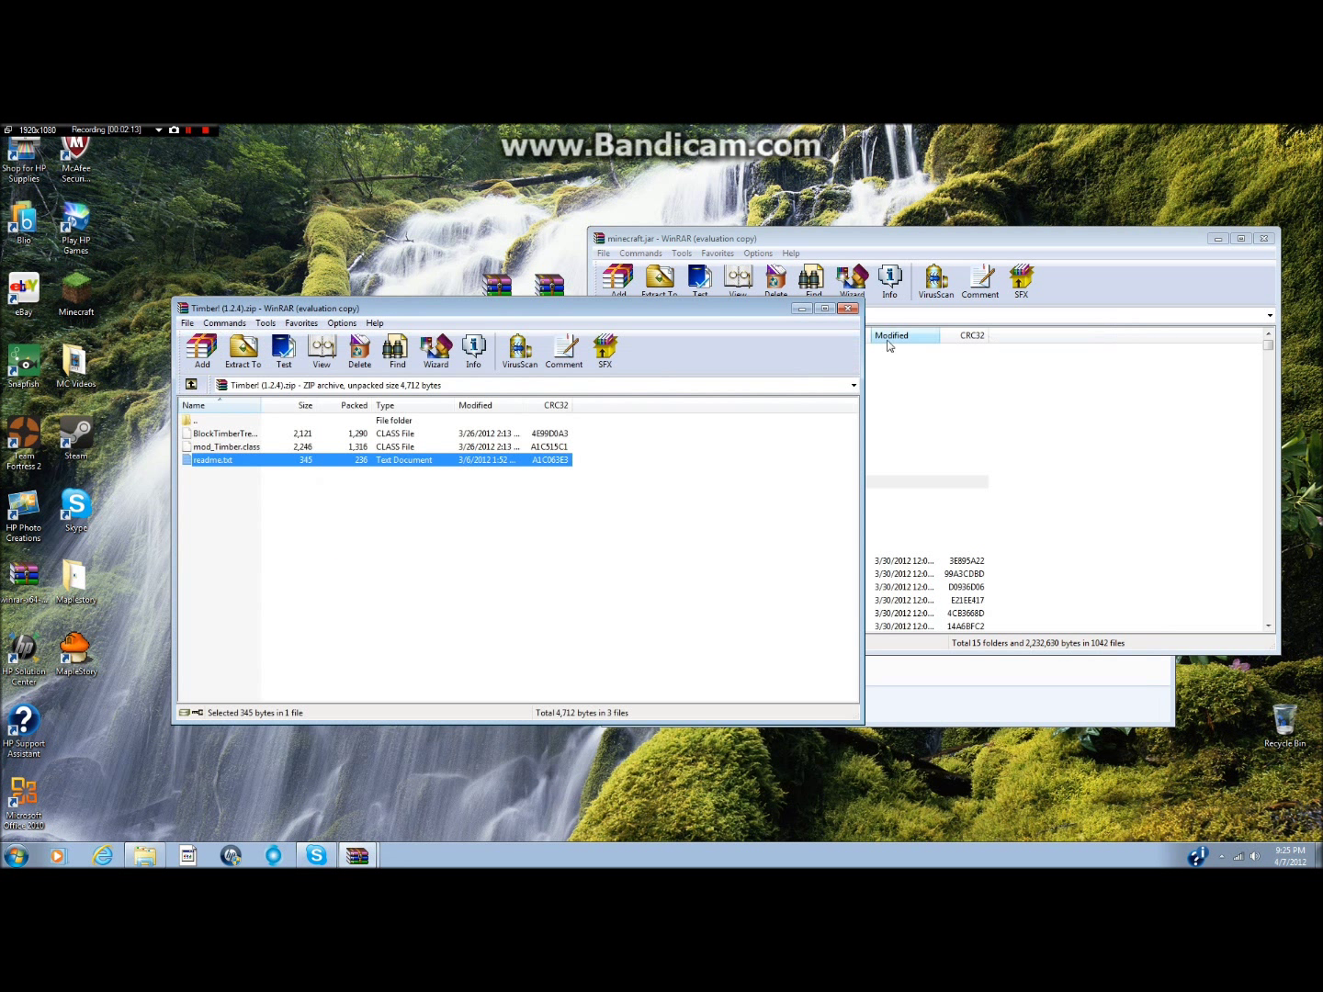
{"action": "left_click", "coordinate": [847, 308]}
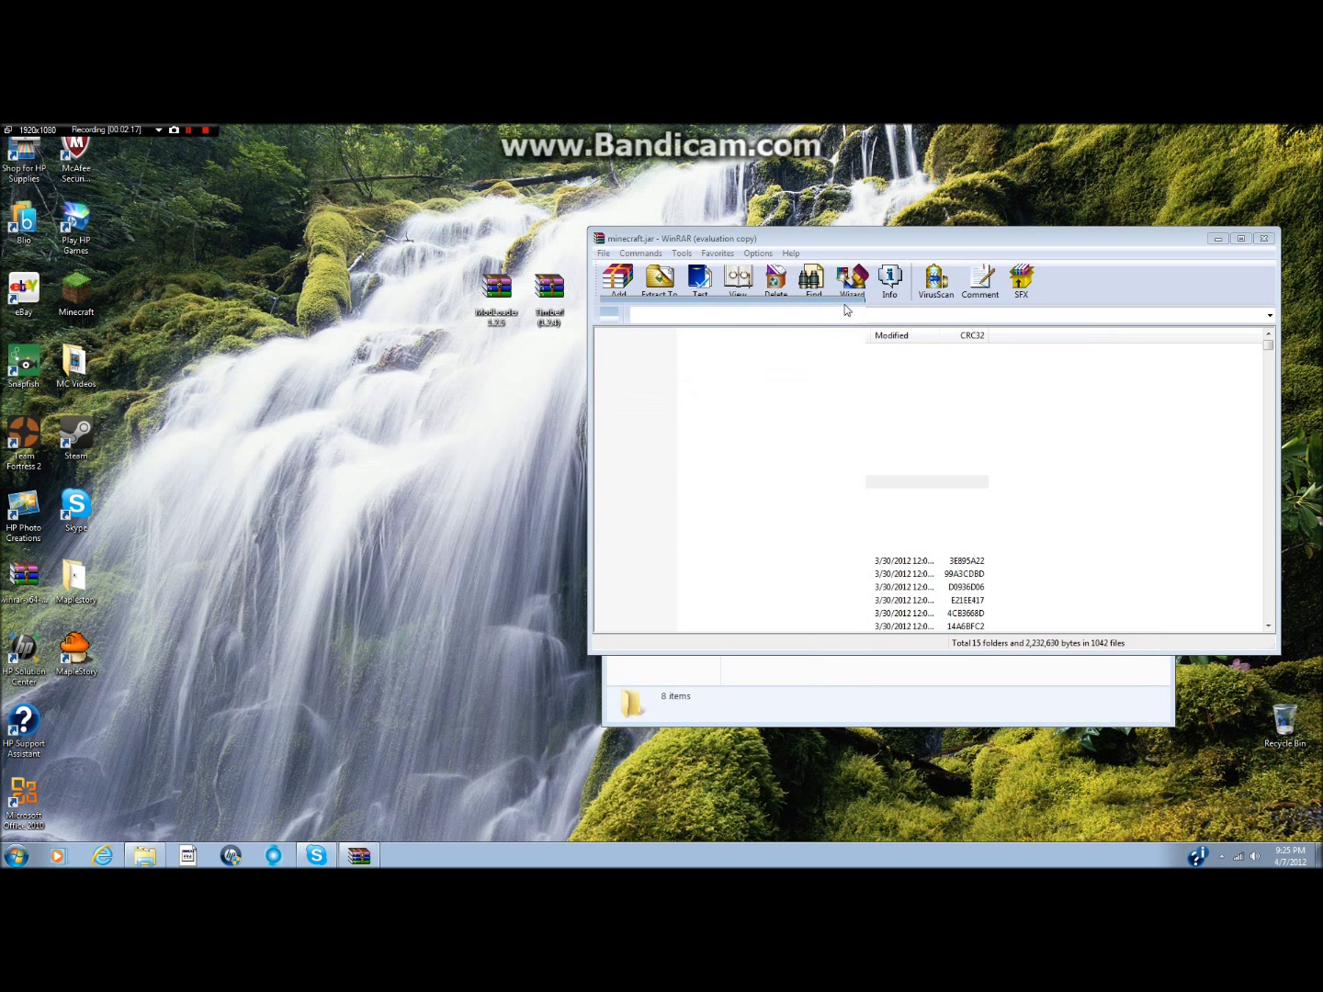
Step: Close the minecraft.jar archive and bin folder, then relaunch Minecraft from the desktop
{"action": "left_click", "coordinate": [1275, 238]}
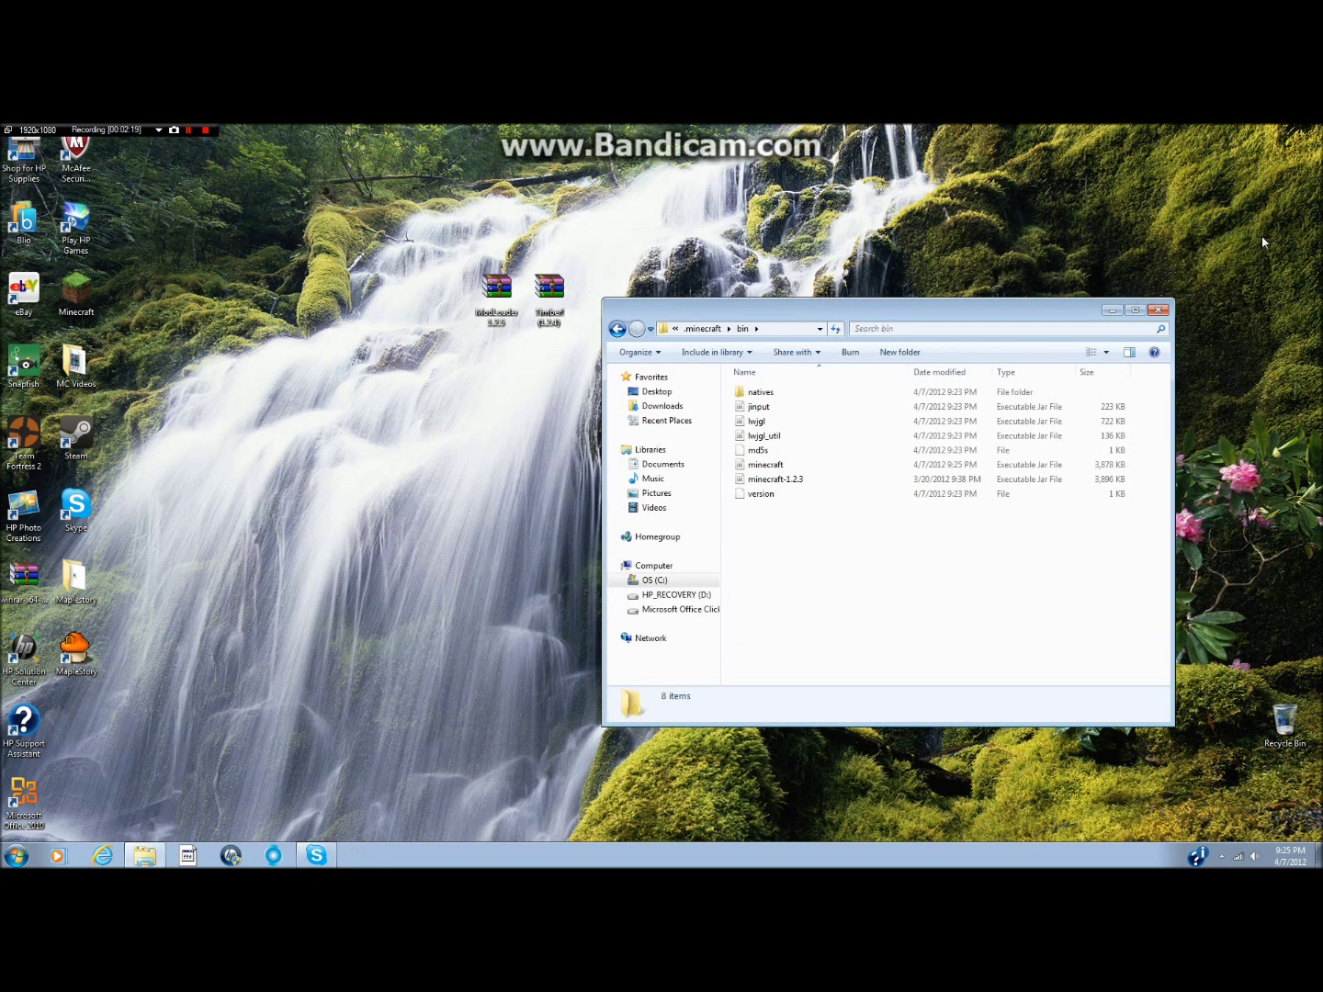
{"action": "left_click", "coordinate": [1162, 313]}
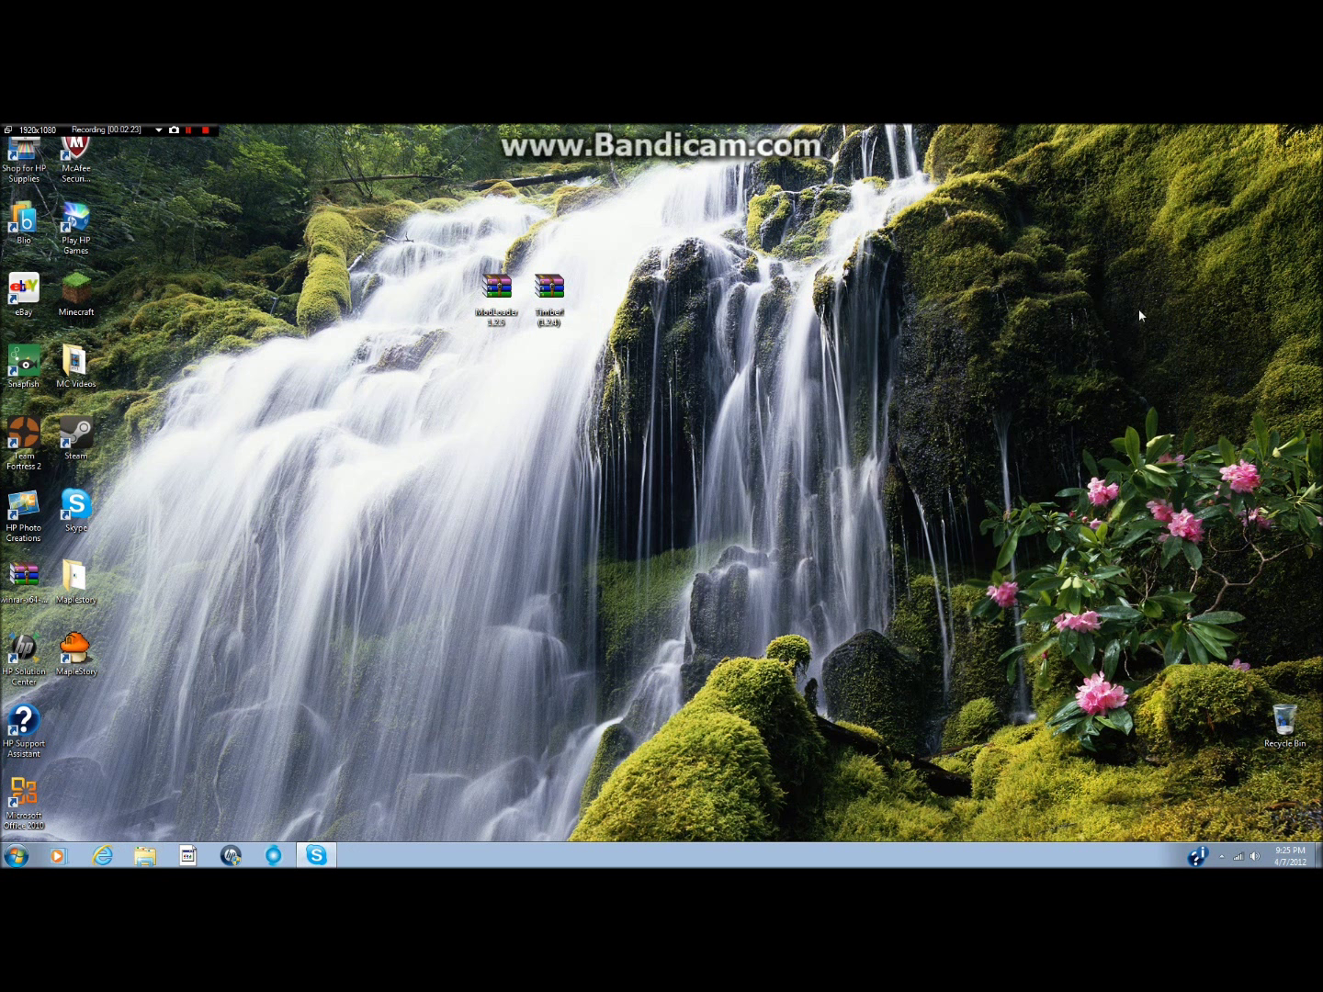
{"action": "double_click", "coordinate": [84, 271]}
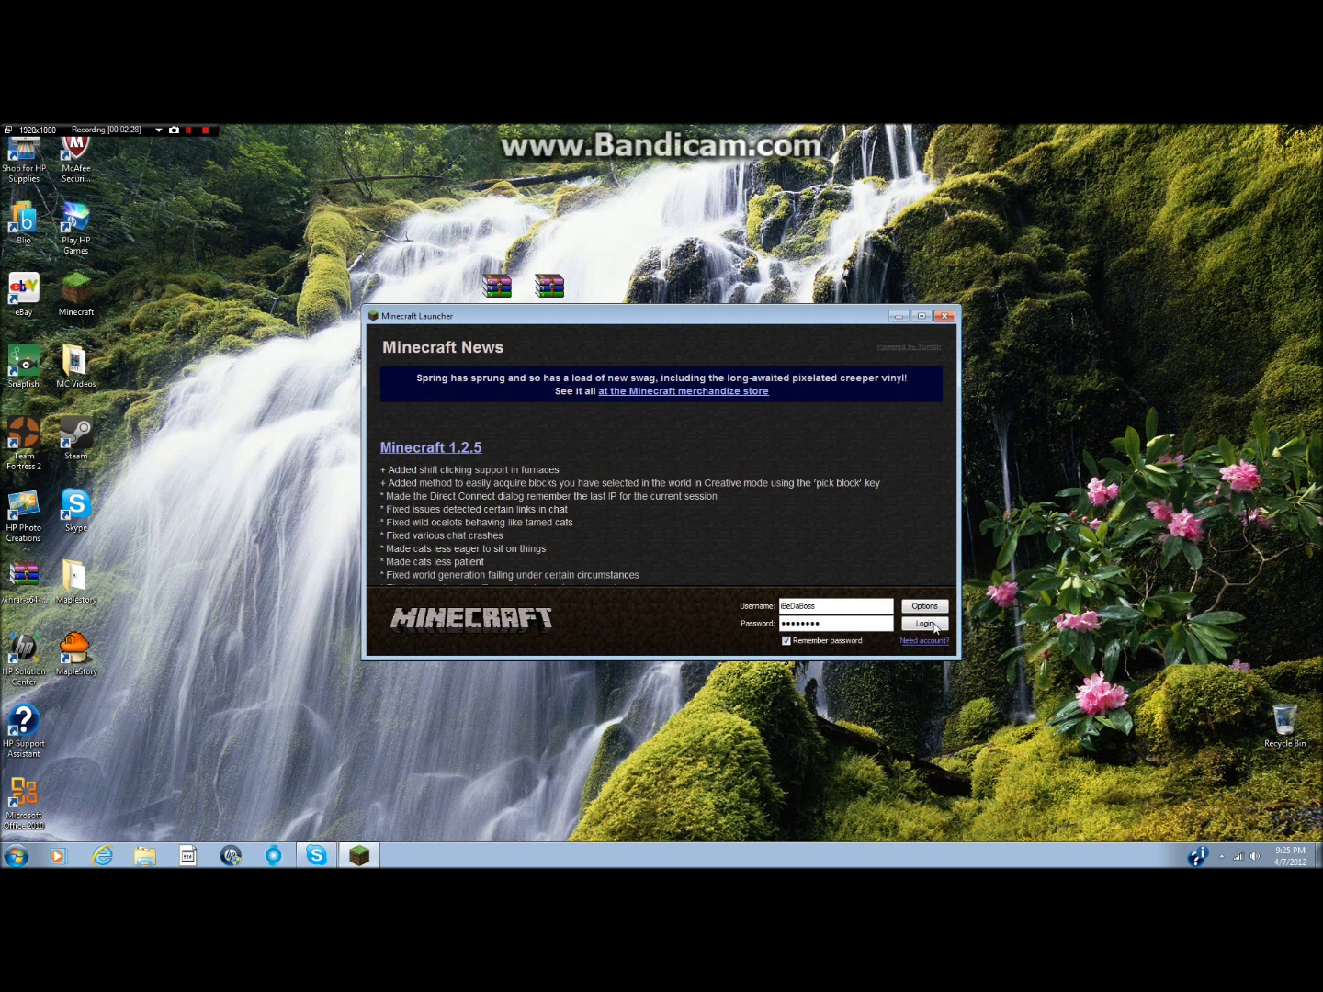
Step: Log in, maximize the game window, and play the singleplayer world New World
{"action": "left_click", "coordinate": [934, 622]}
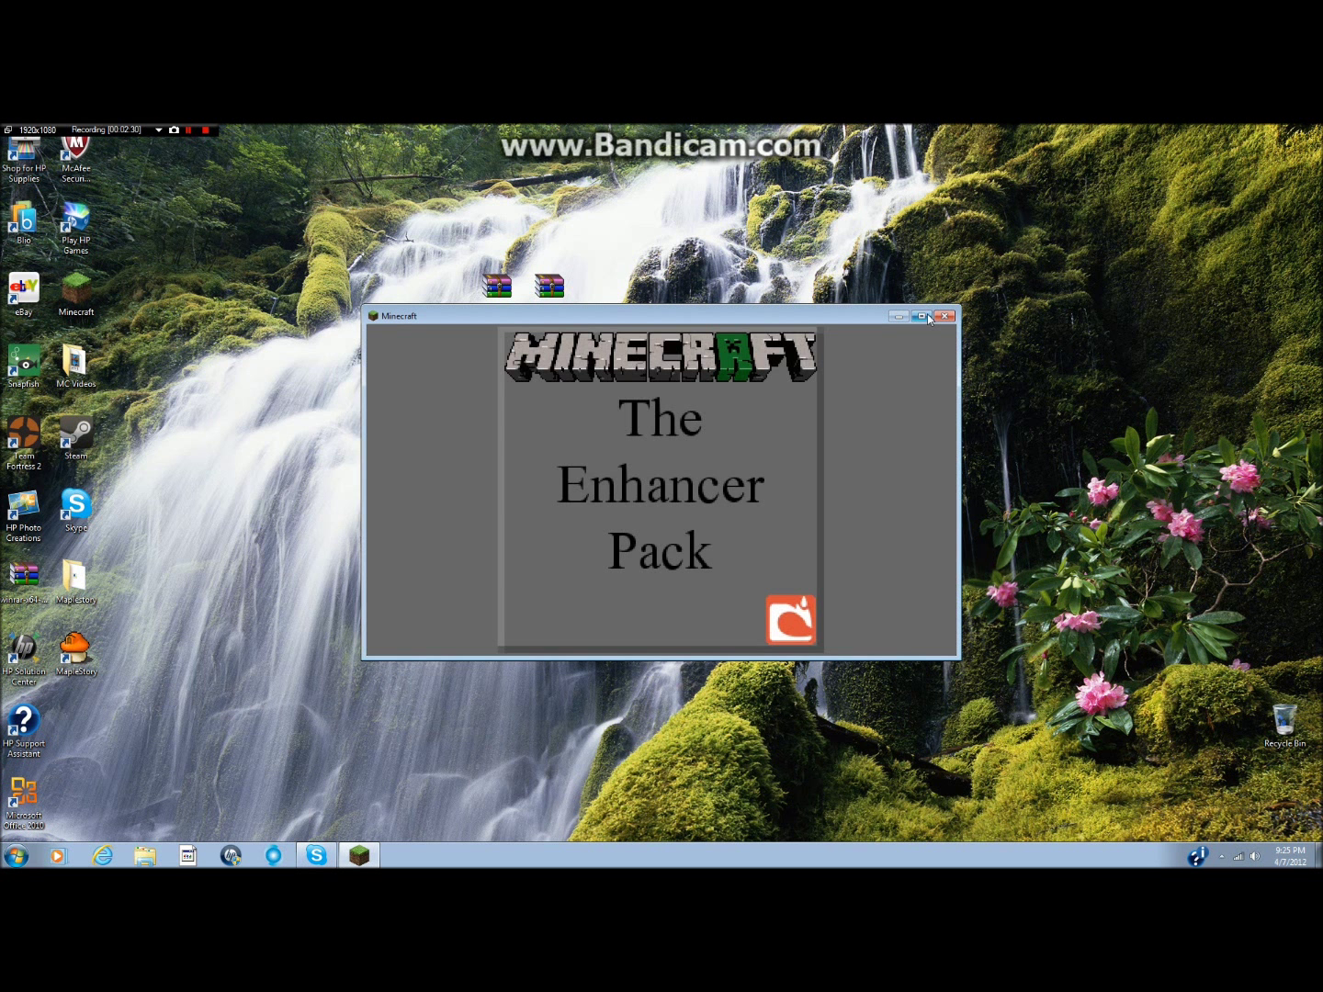
{"action": "left_click", "coordinate": [920, 317]}
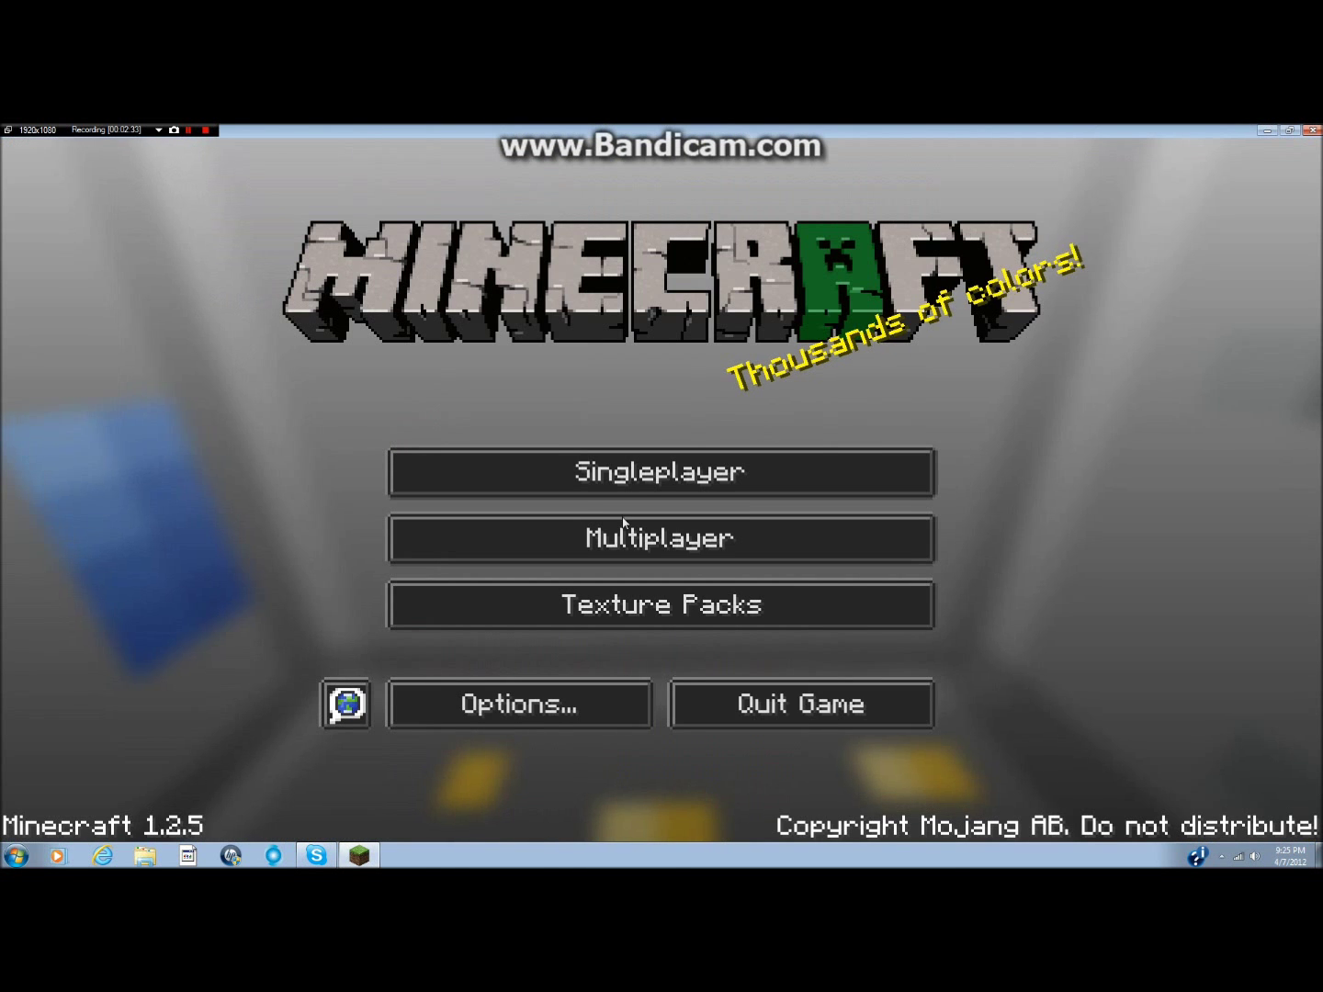
{"action": "left_click", "coordinate": [595, 467]}
{"action": "left_click", "coordinate": [585, 424]}
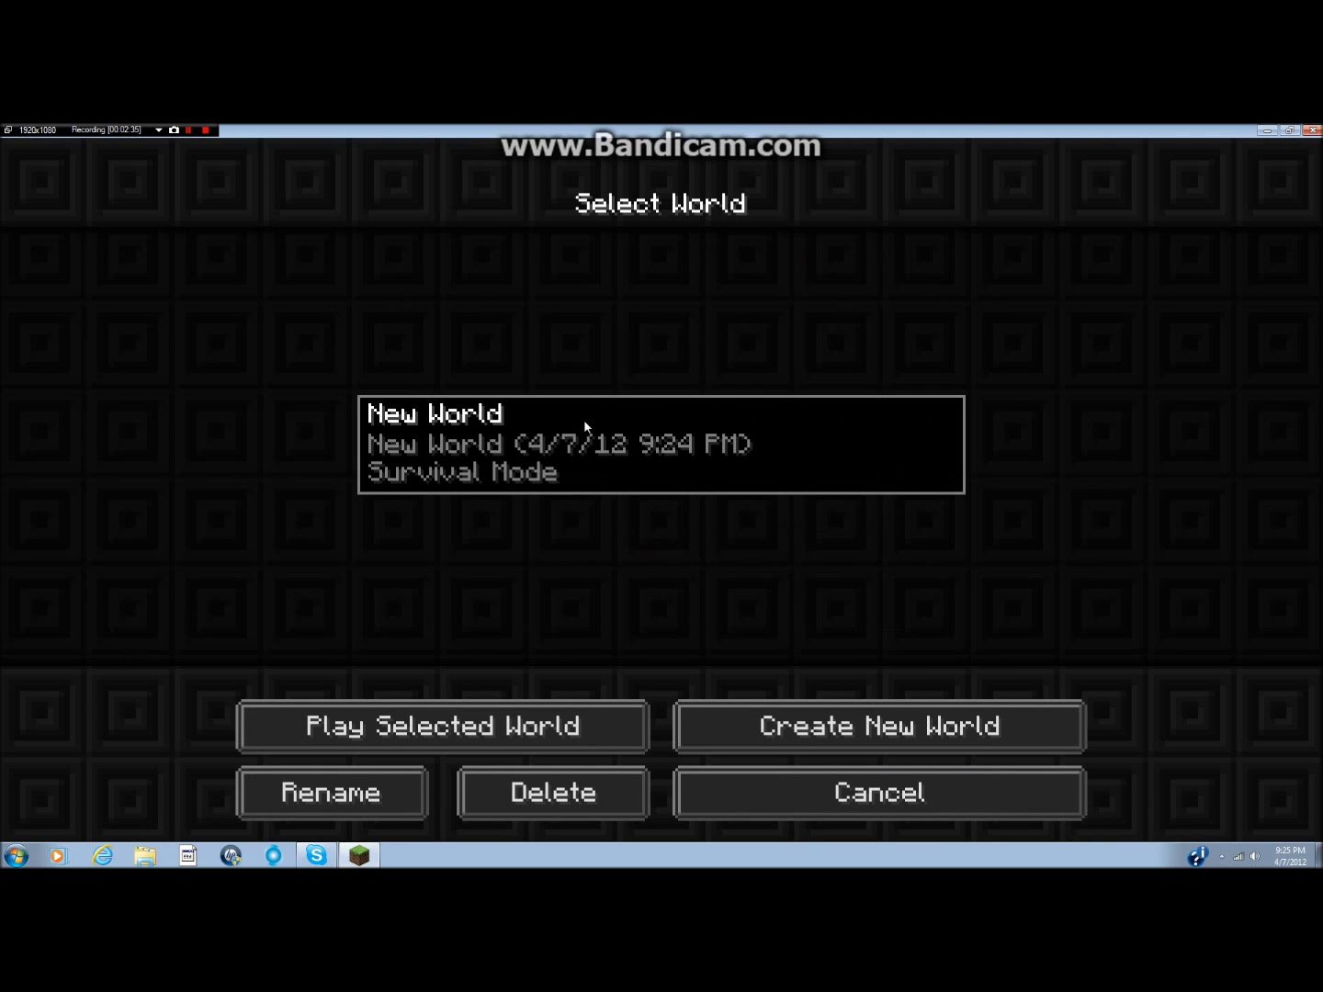
{"action": "left_click", "coordinate": [584, 419]}
{"action": "scroll", "coordinate": [662, 490], "scroll_direction": "down", "scroll_amount": 1}
{"action": "scroll", "coordinate": [662, 491], "scroll_direction": "down", "scroll_amount": 3}
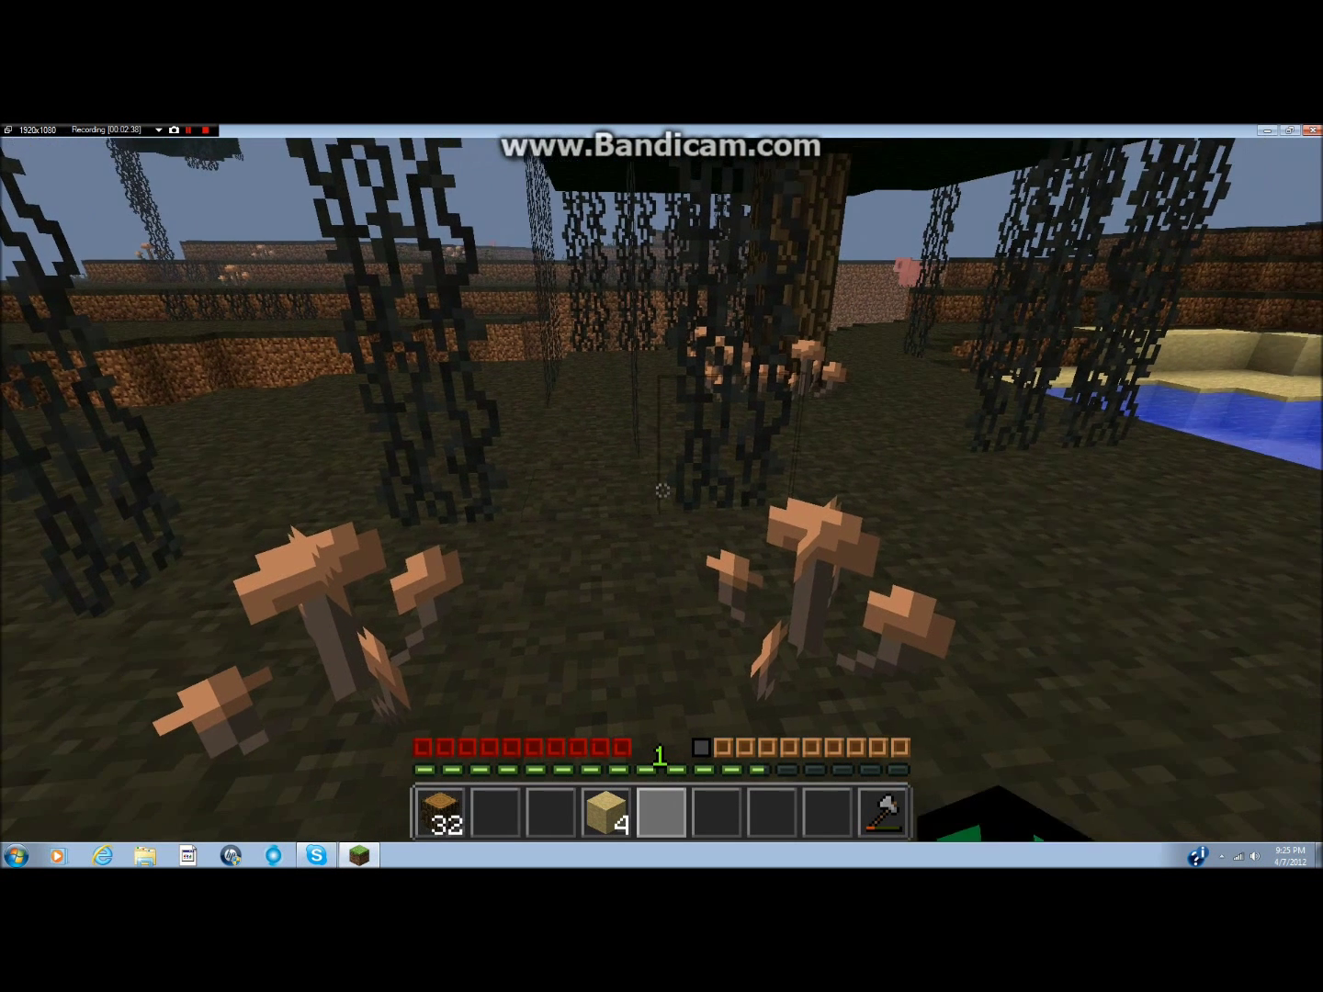
{"action": "scroll", "coordinate": [662, 491], "scroll_direction": "down", "scroll_amount": 3}
{"action": "scroll", "coordinate": [662, 490], "scroll_direction": "down", "scroll_amount": 1}
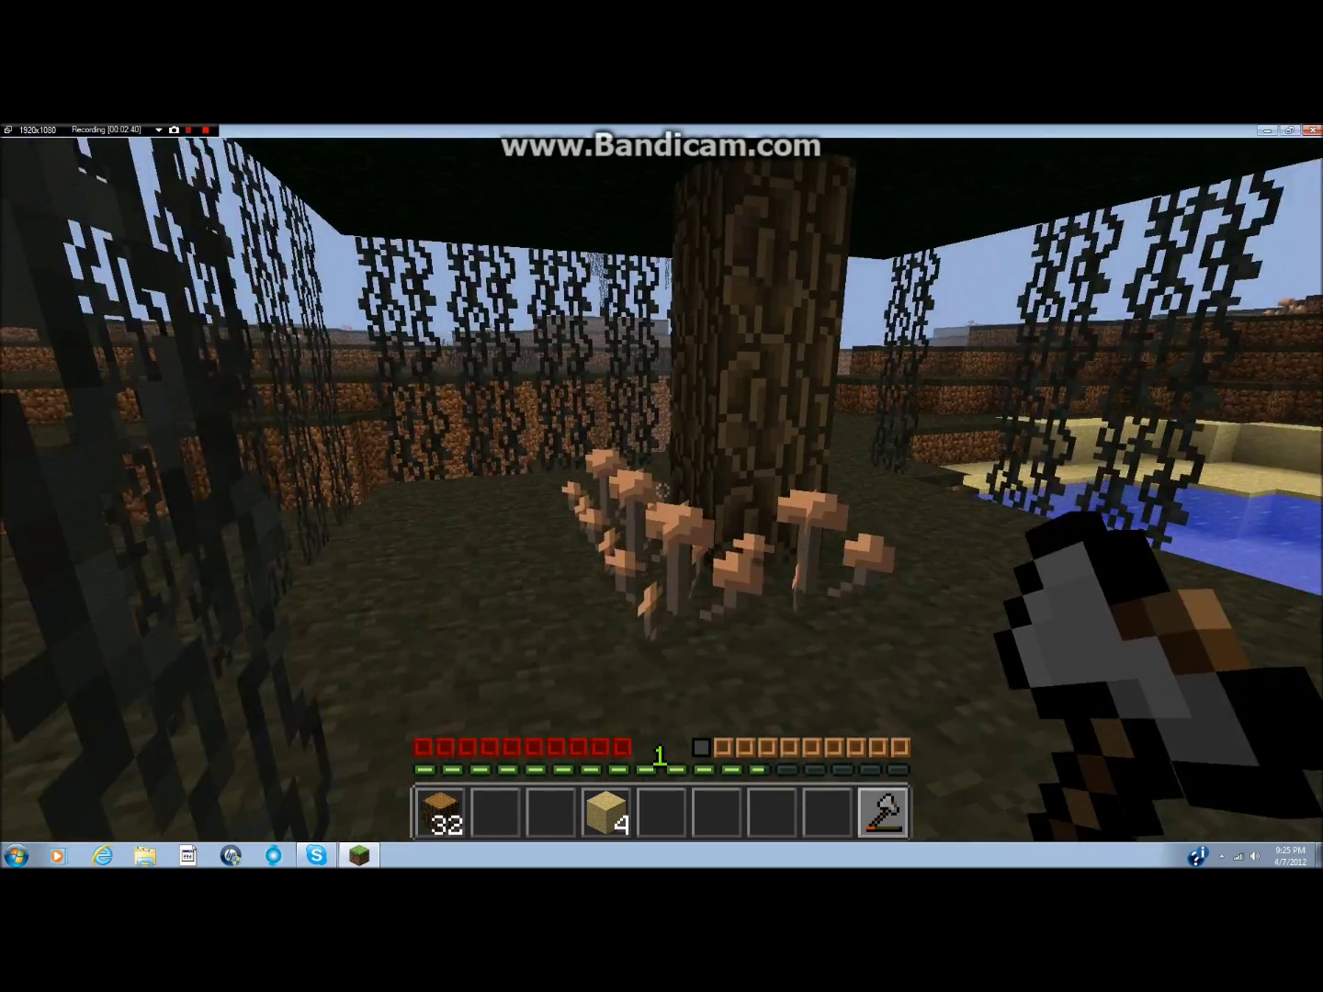
Step: Clear the mushrooms at the first tree's base, then fell it and collect the logs
{"action": "key", "text": "w"}
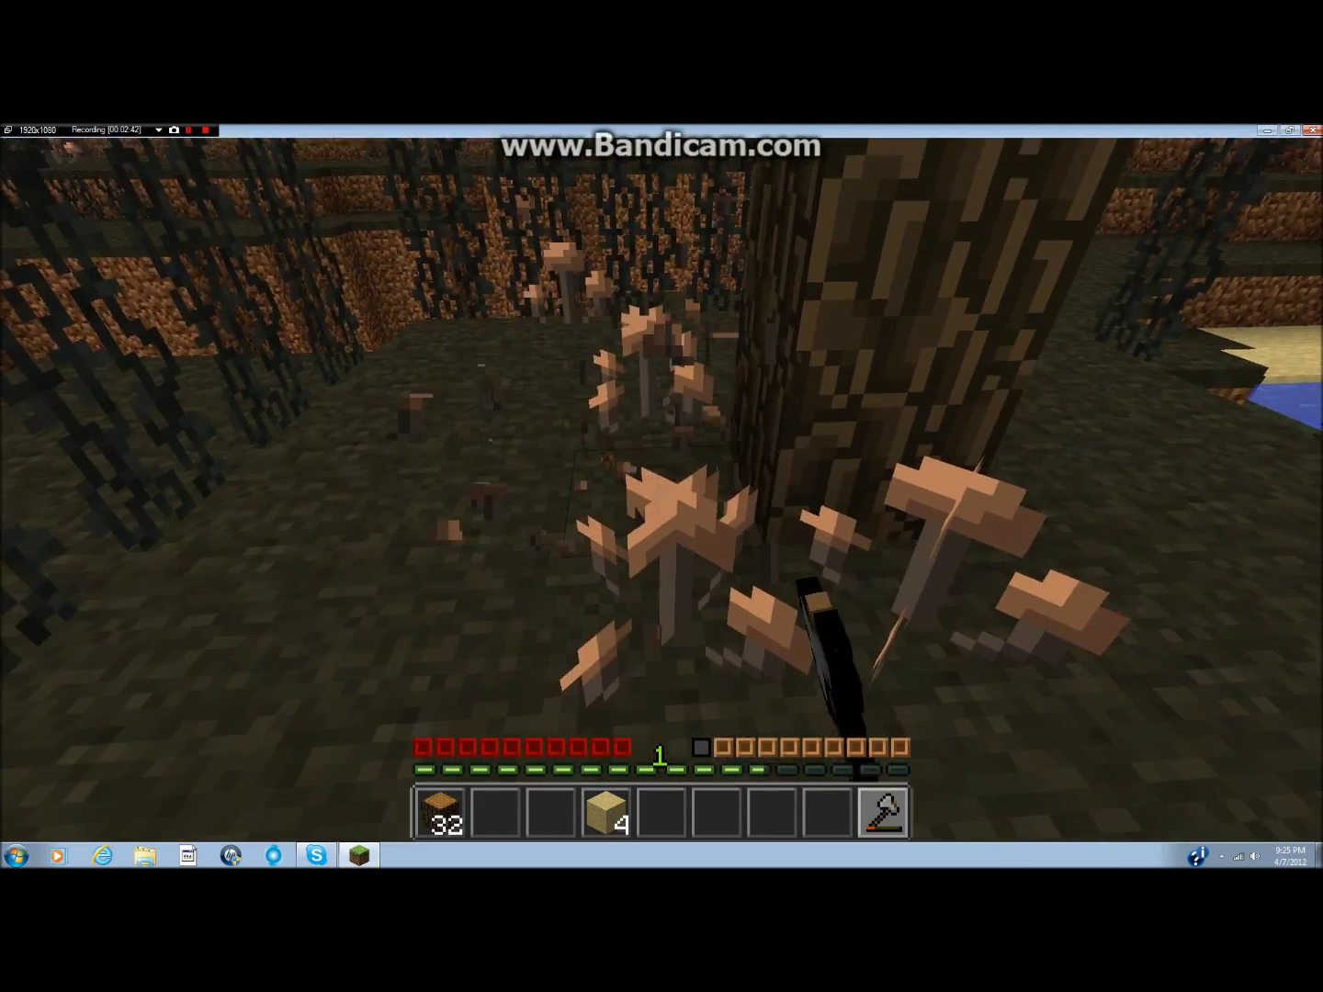
{"action": "left_click", "coordinate": [662, 490]}
{"action": "left_click", "coordinate": [662, 491]}
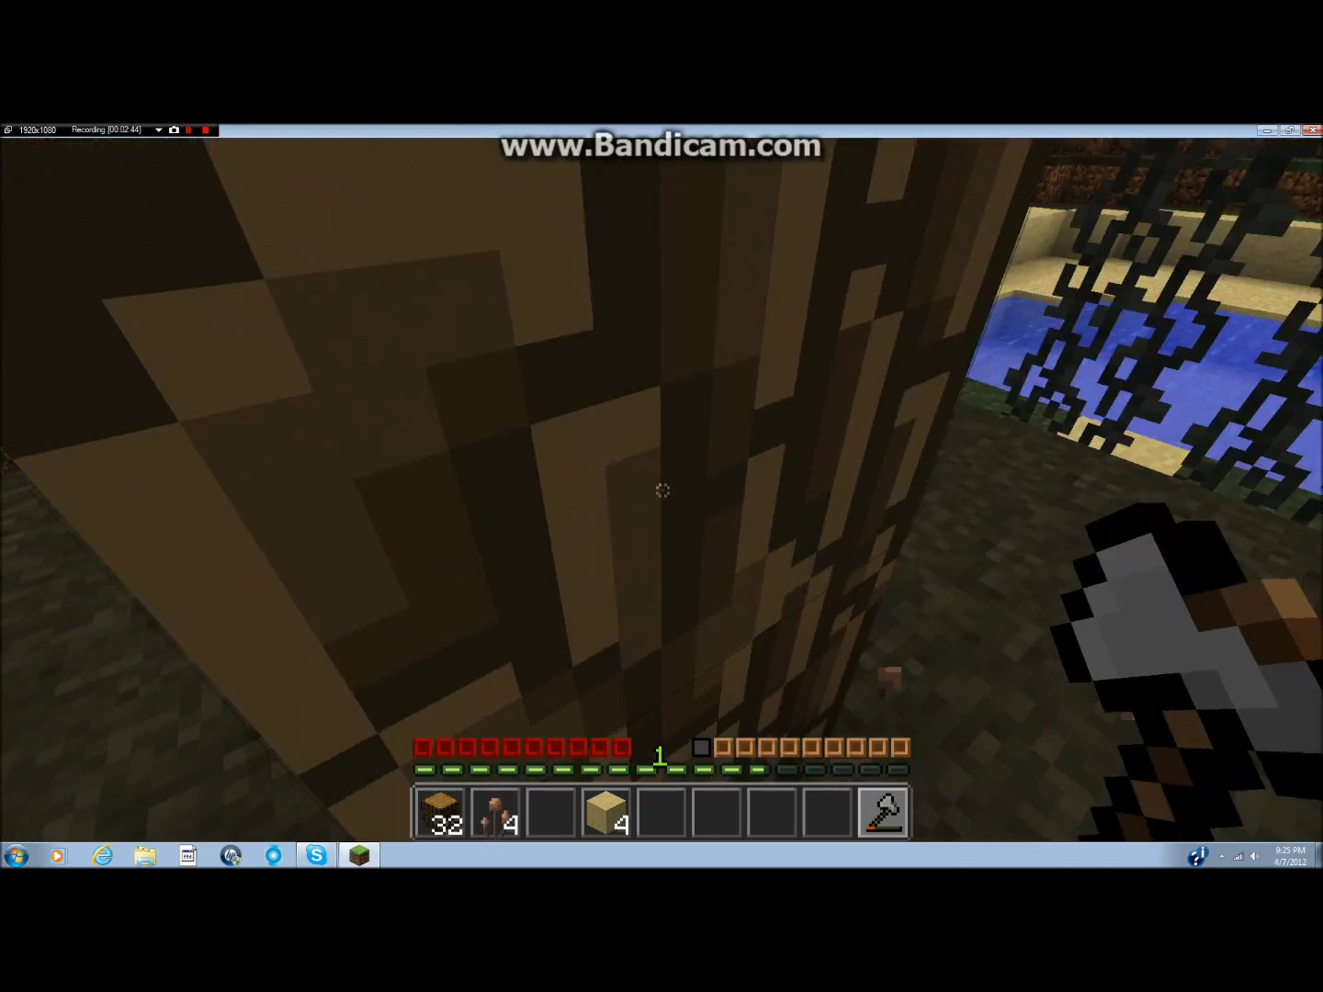
{"action": "key", "text": "s"}
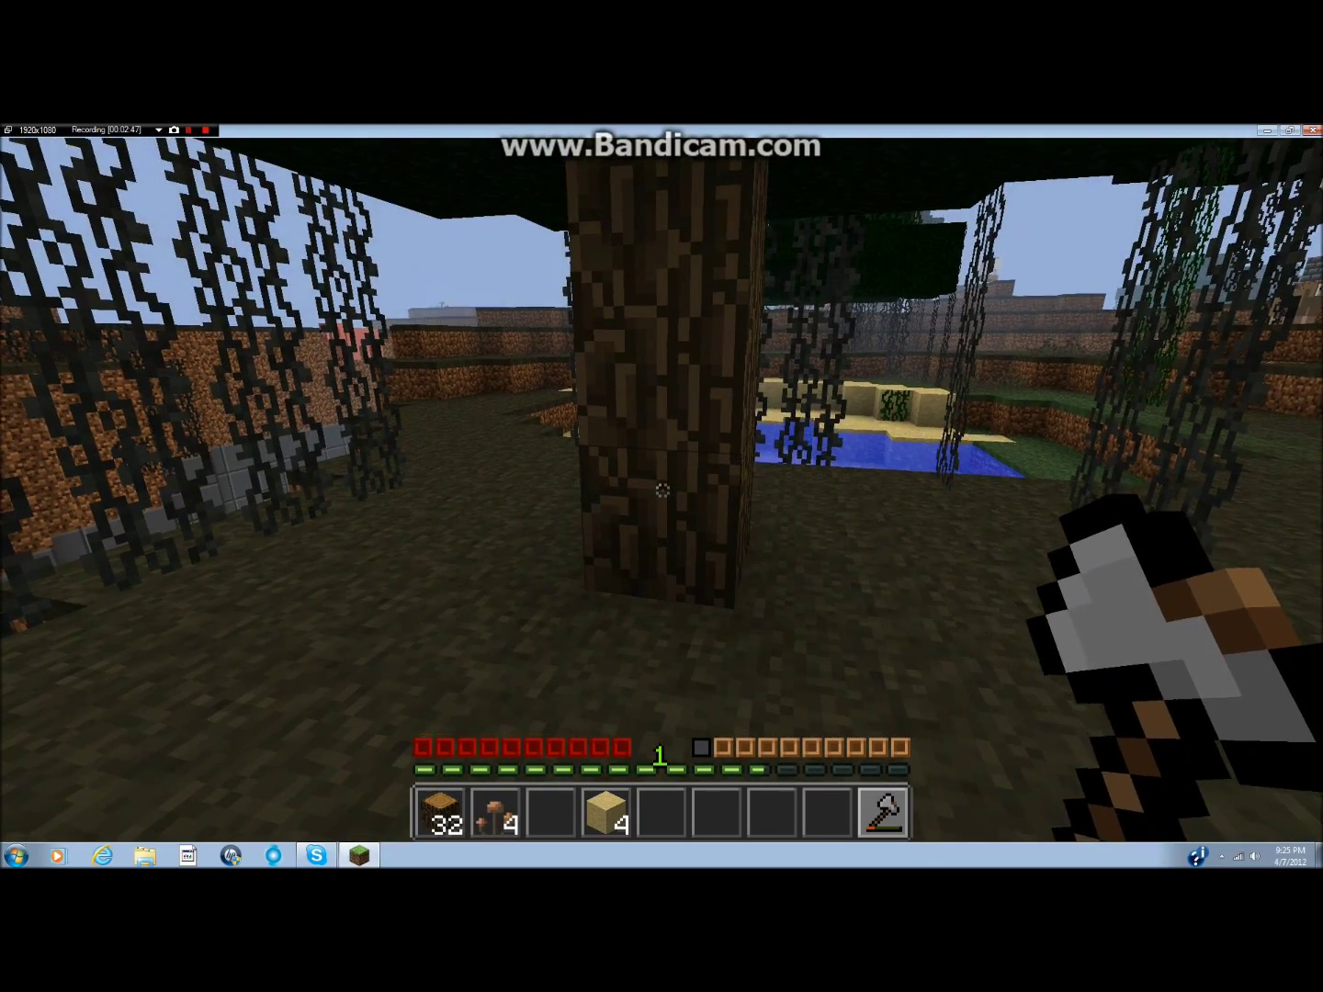
{"action": "left_click", "coordinate": [662, 490]}
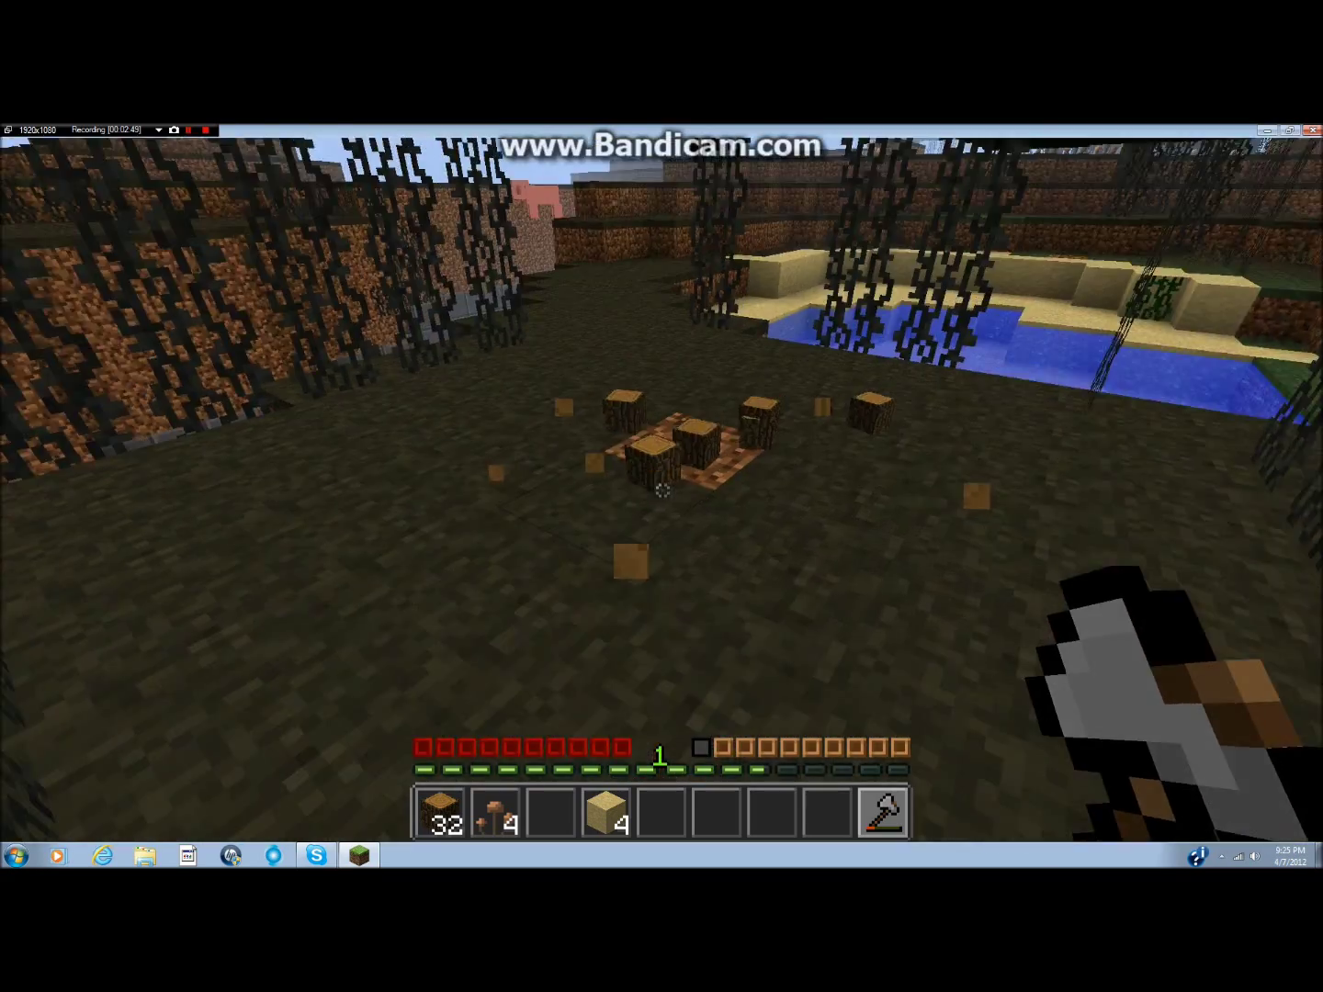
{"action": "key", "text": "w"}
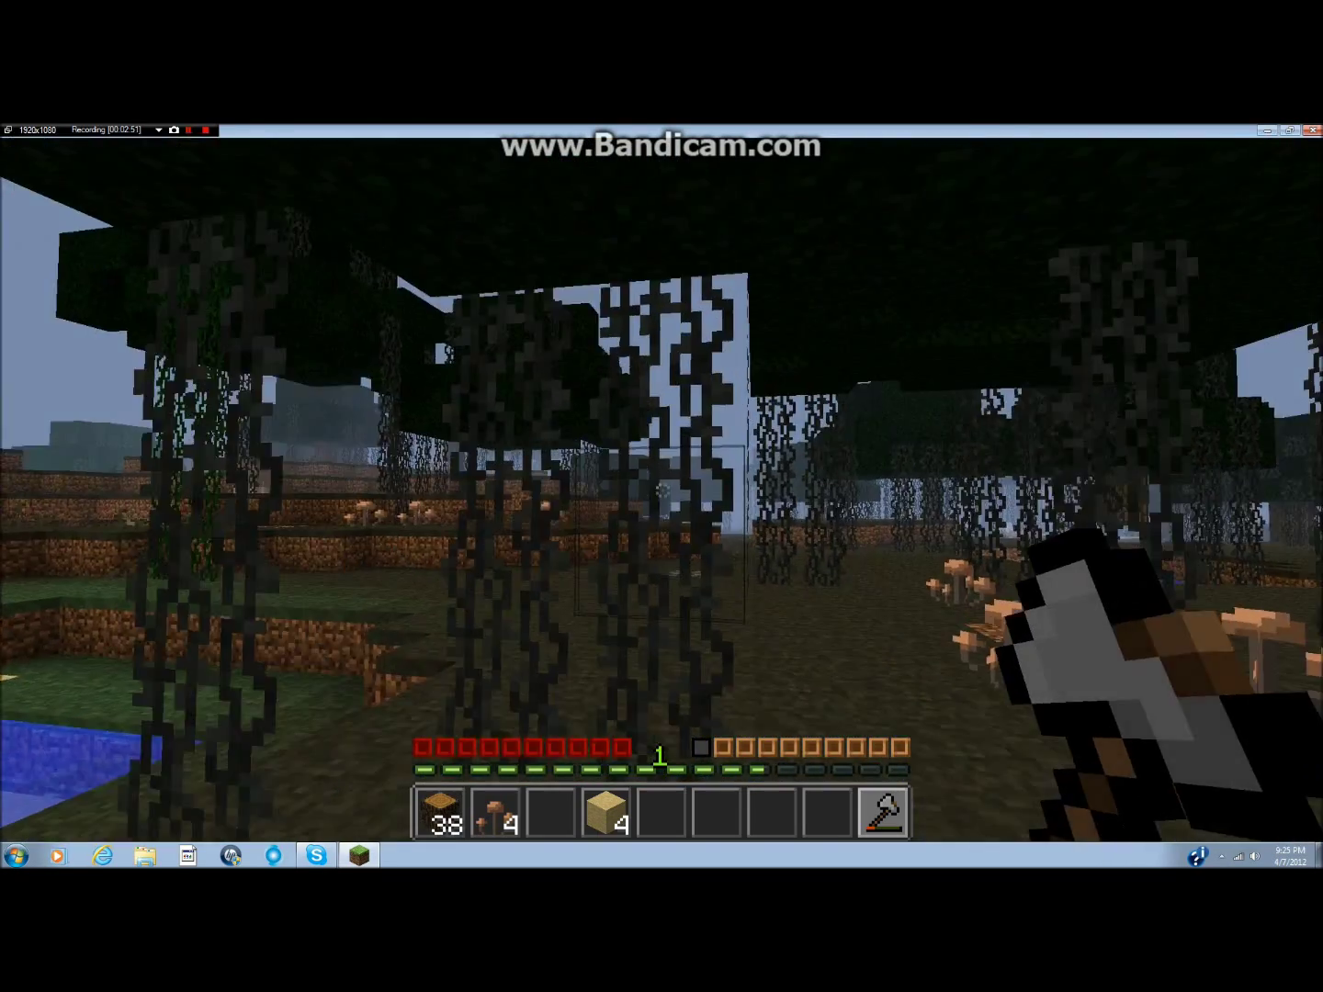
Step: Fell the tree beyond the pool and the next one, collecting logs up to 58 wood
{"action": "key", "text": "w"}
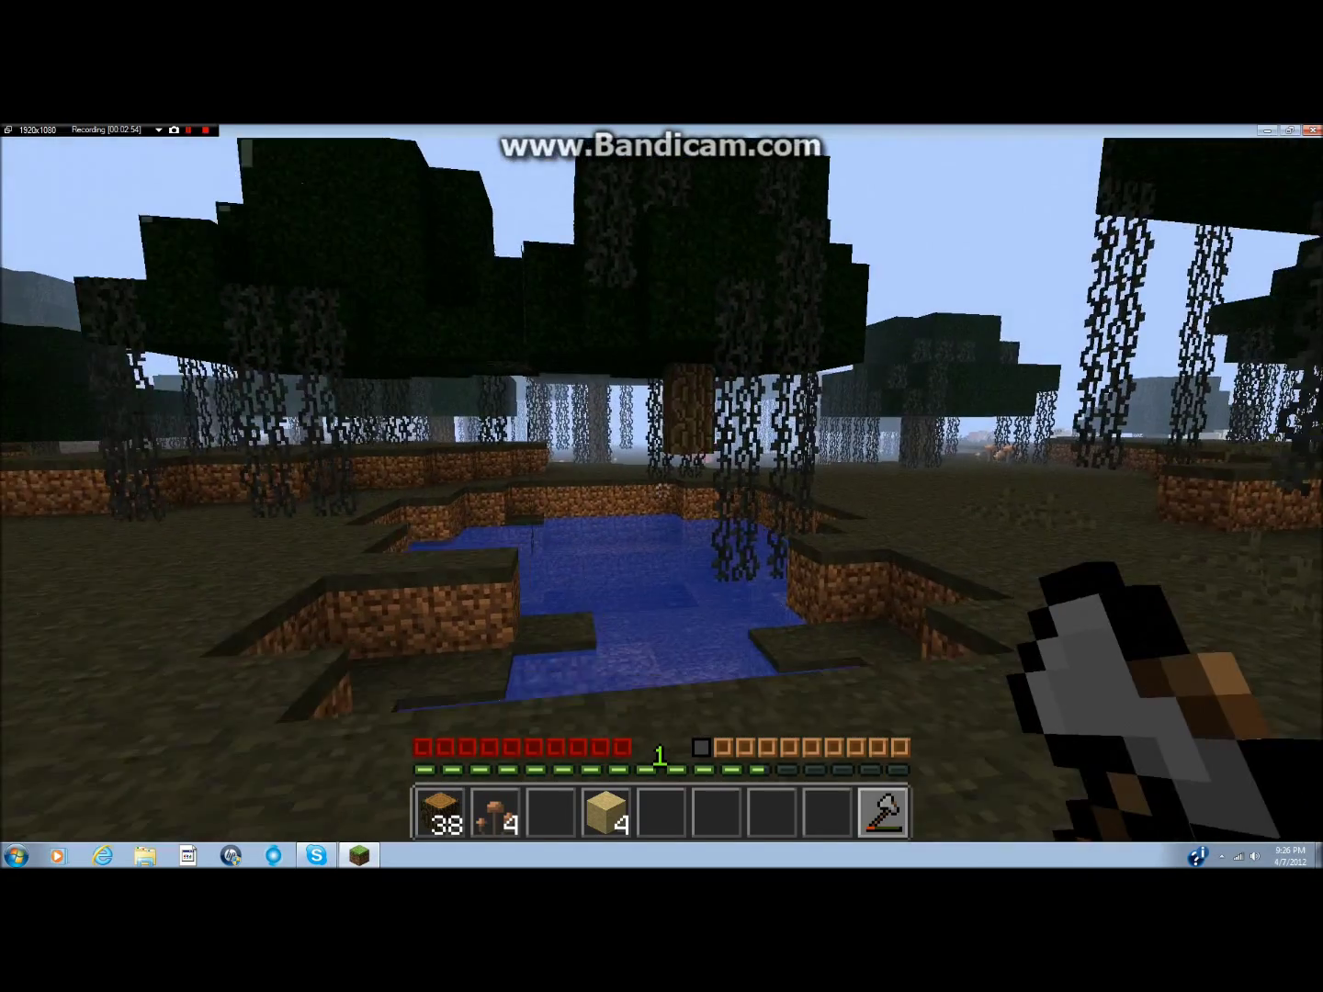
{"action": "key", "text": "w"}
{"action": "key", "text": "w"}
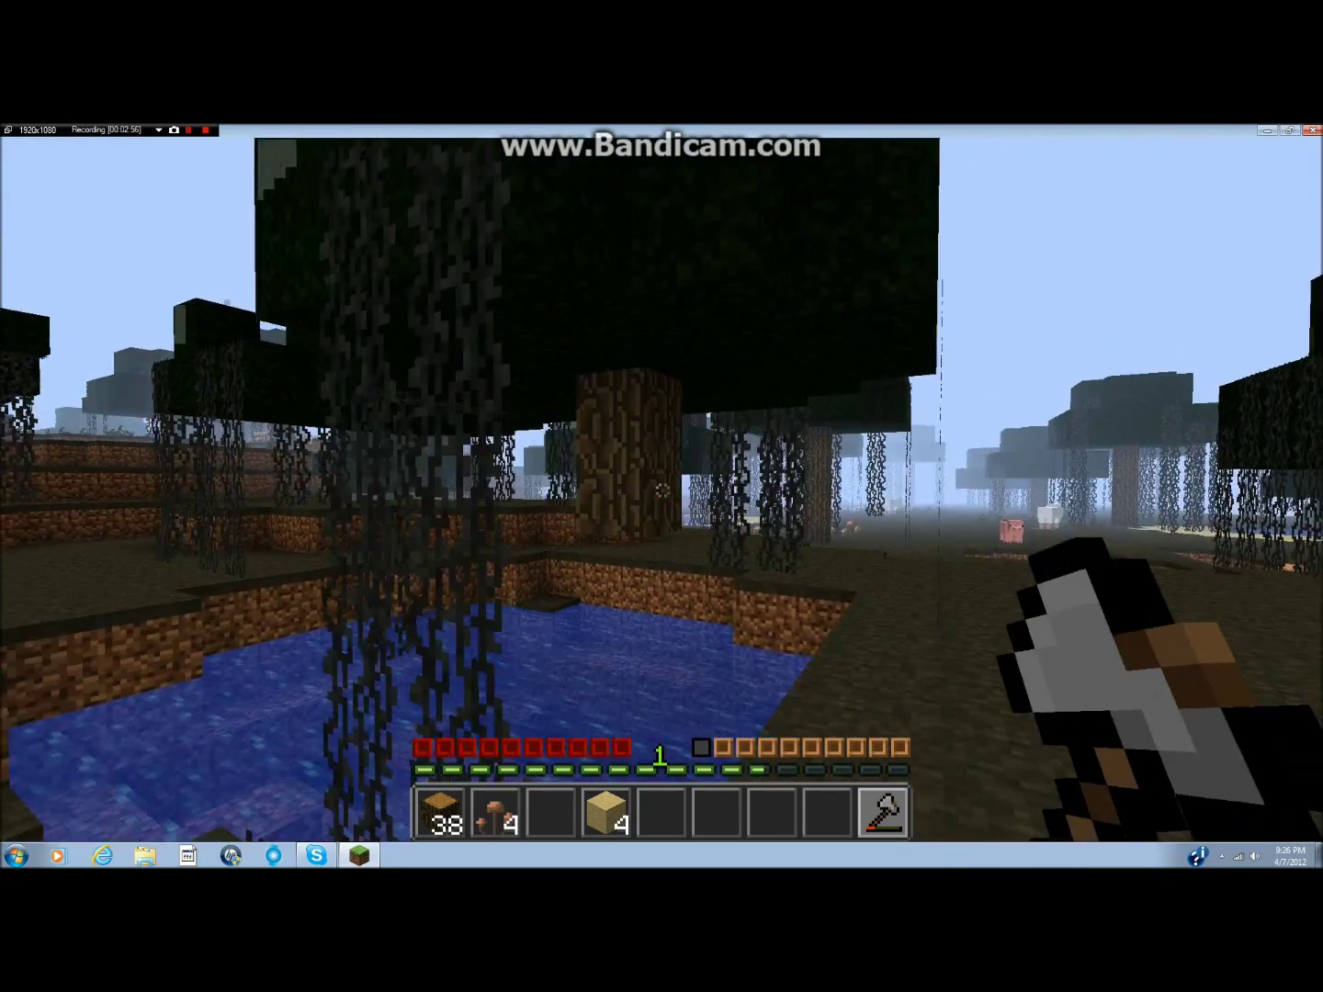
{"action": "key", "text": "w"}
{"action": "left_click", "coordinate": [661, 489]}
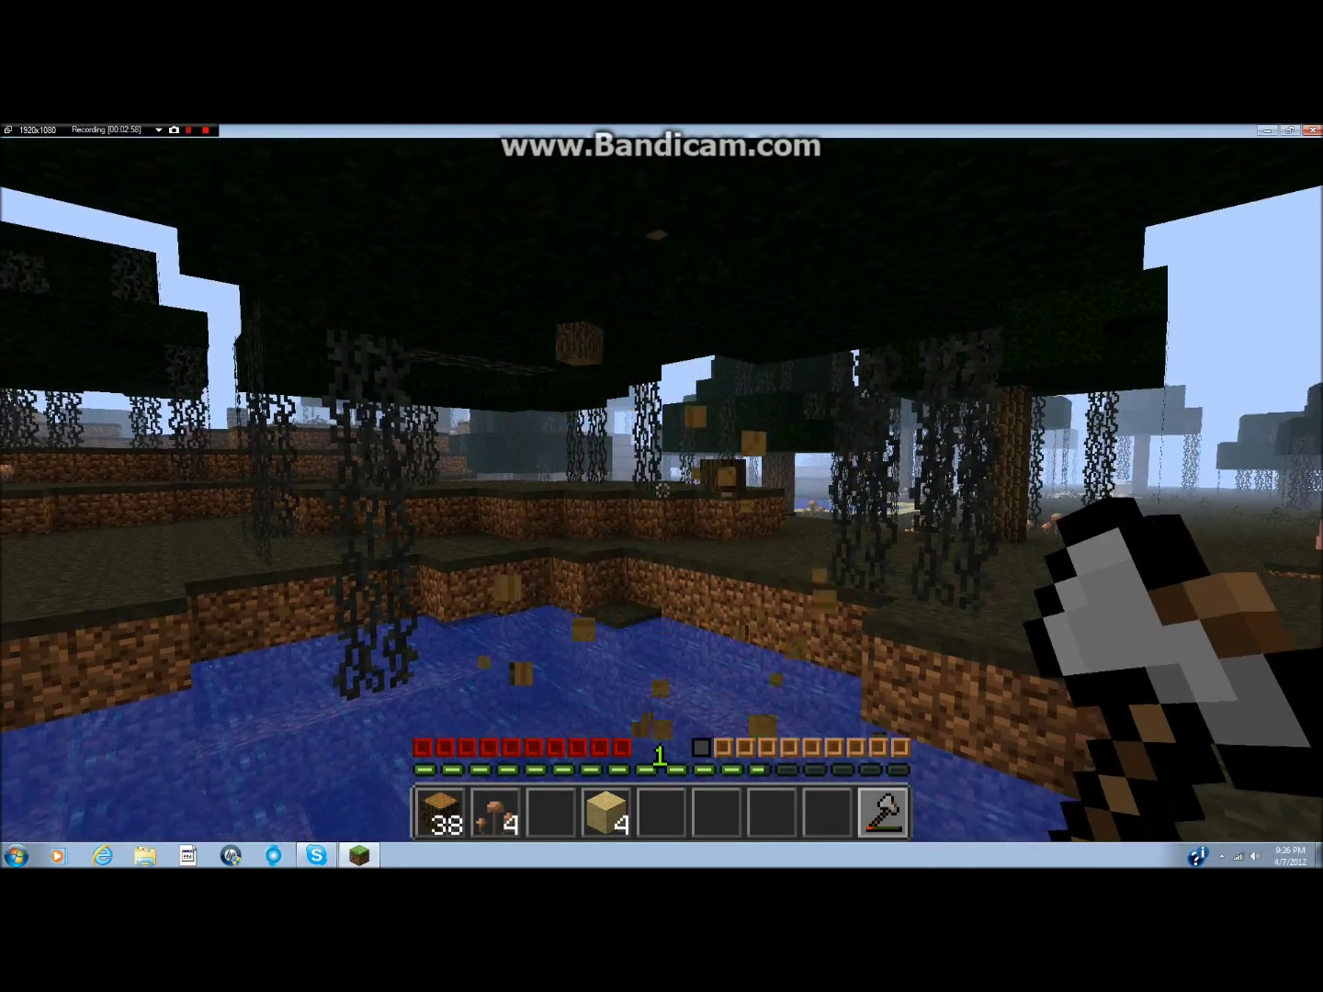
{"action": "key", "text": "s"}
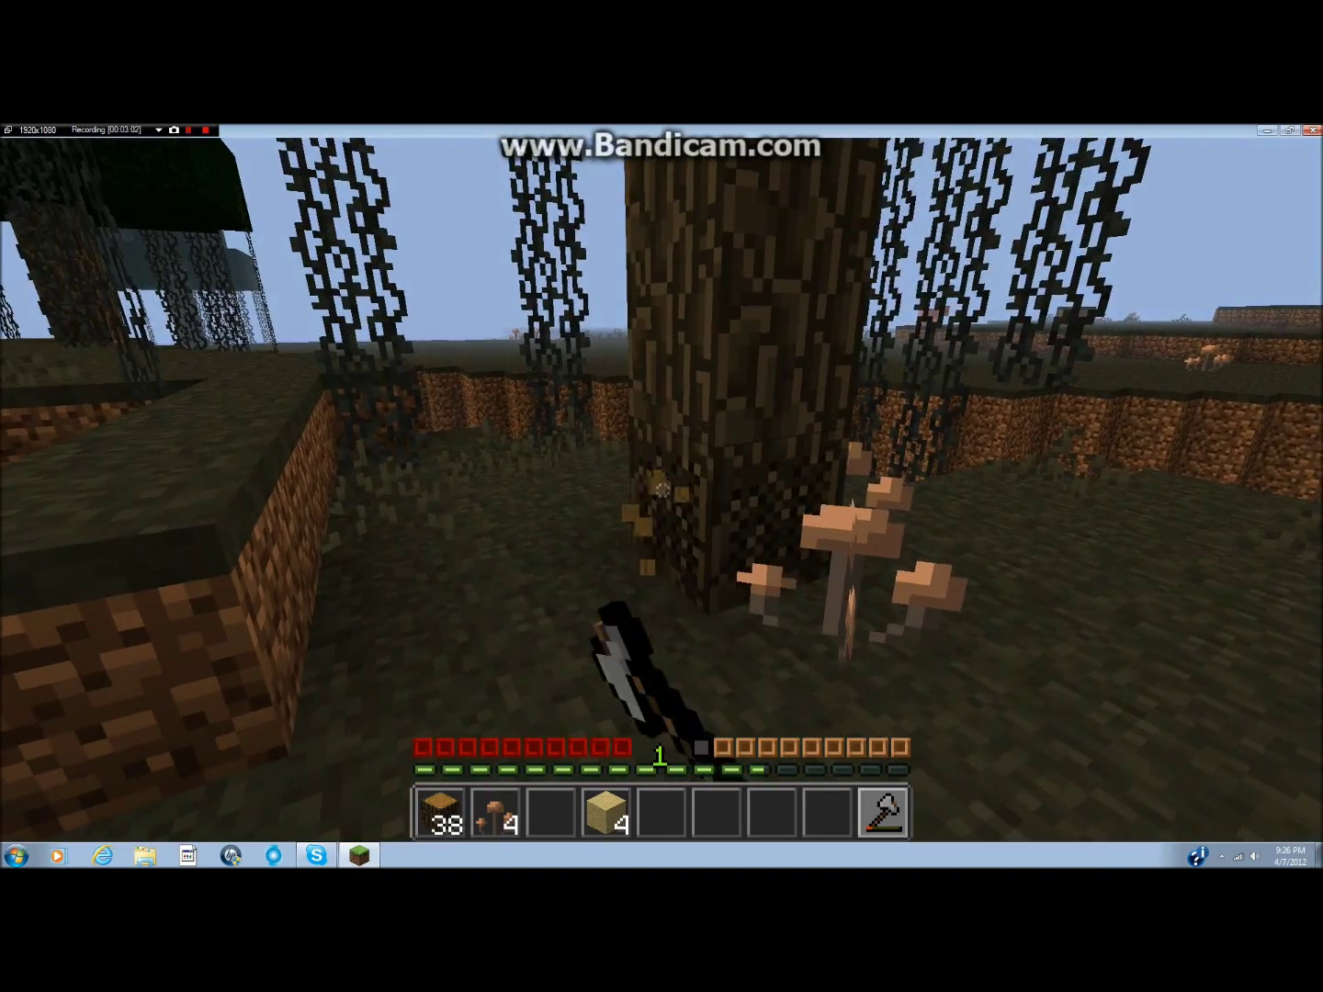
{"action": "left_click", "coordinate": [663, 489]}
{"action": "key", "text": "s"}
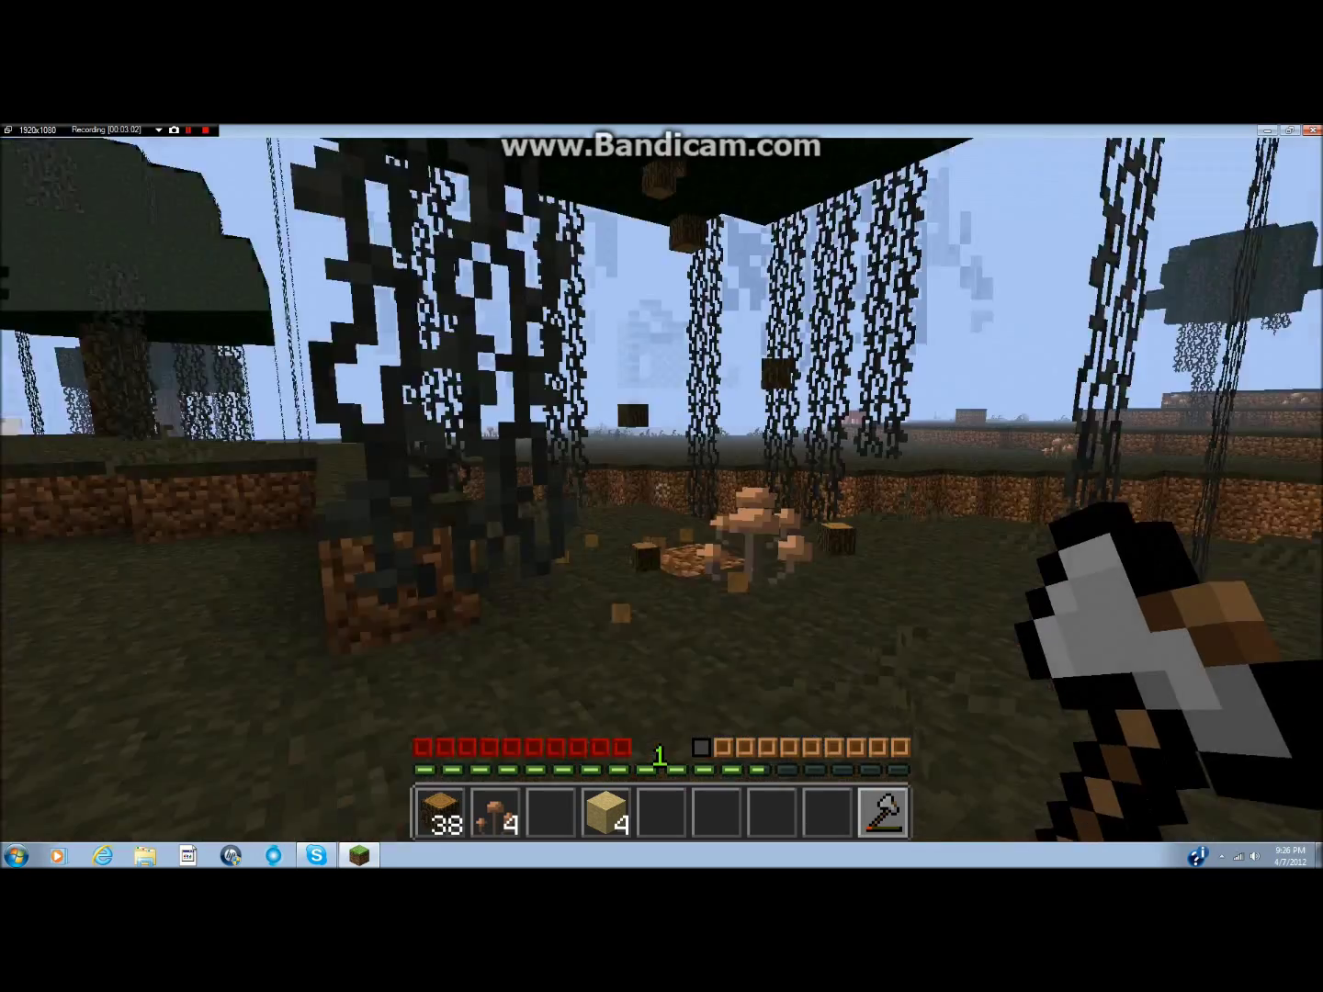
{"action": "key", "text": "w"}
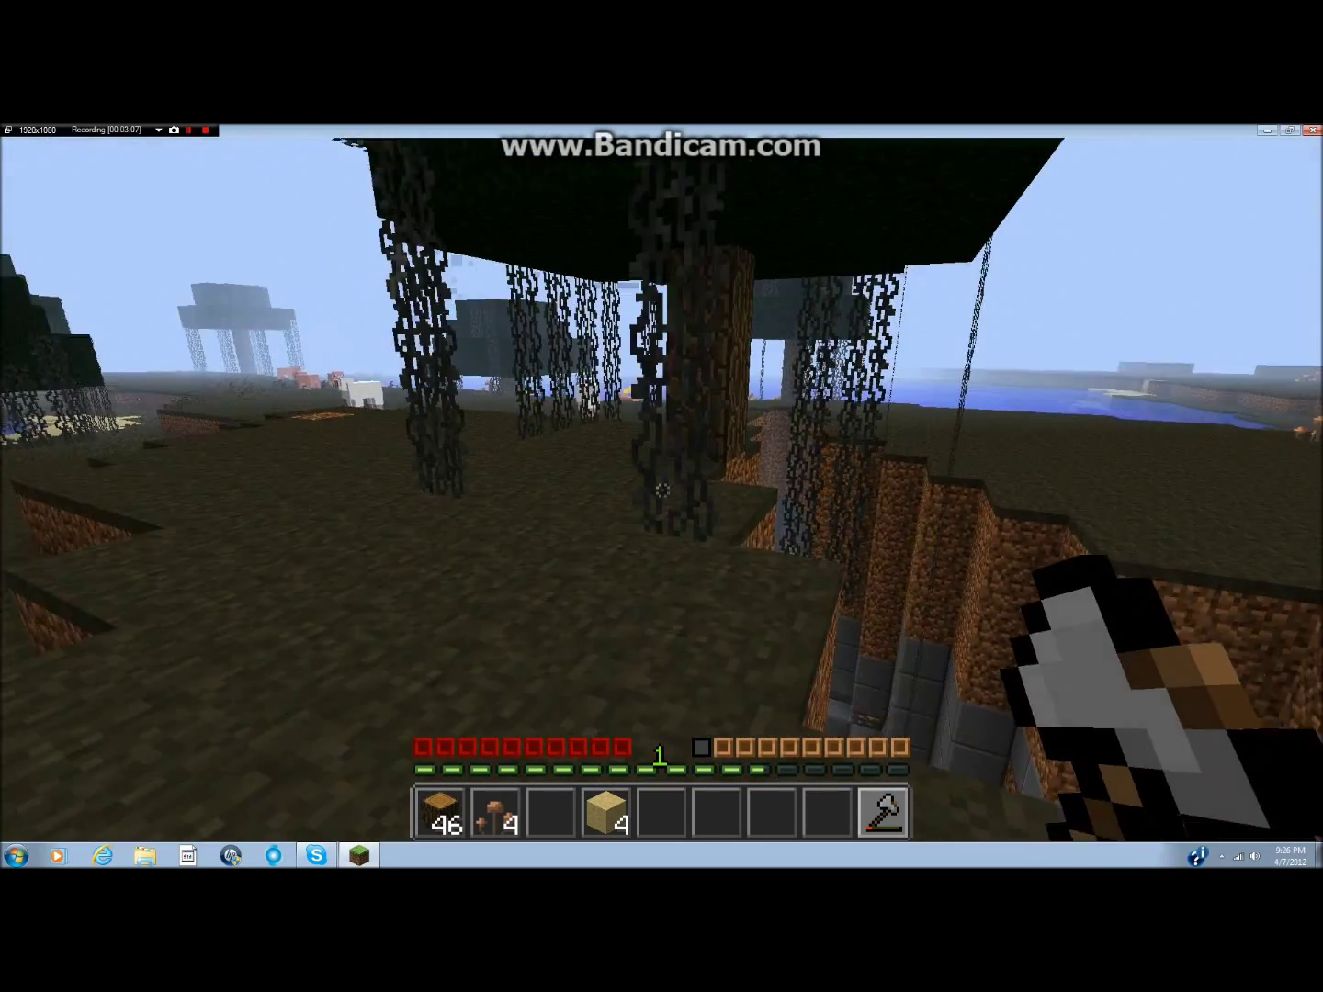
{"action": "key", "text": "w"}
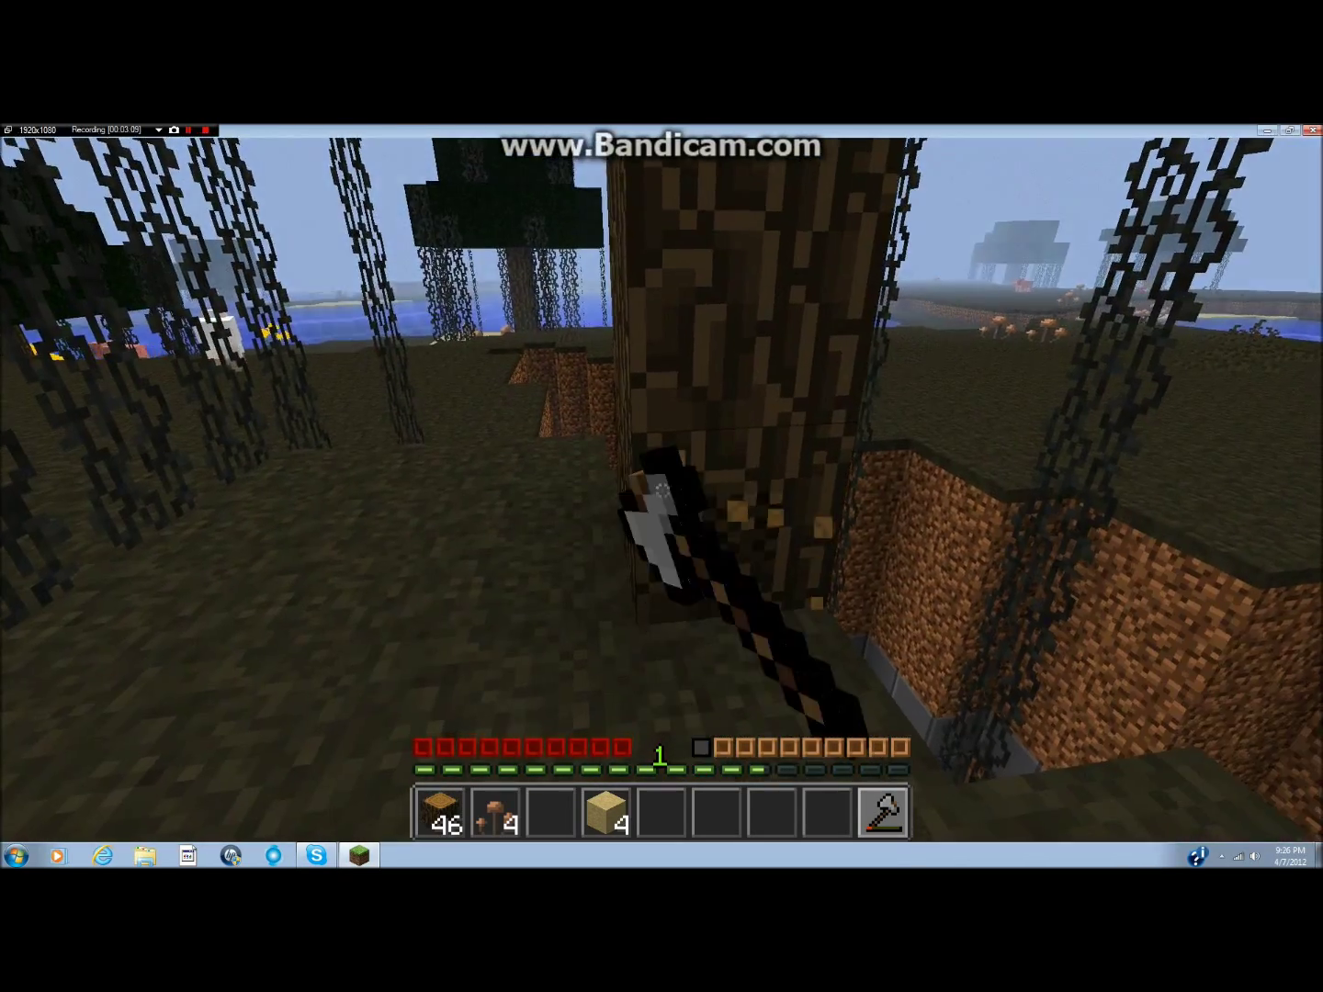
{"action": "left_click", "coordinate": [662, 489]}
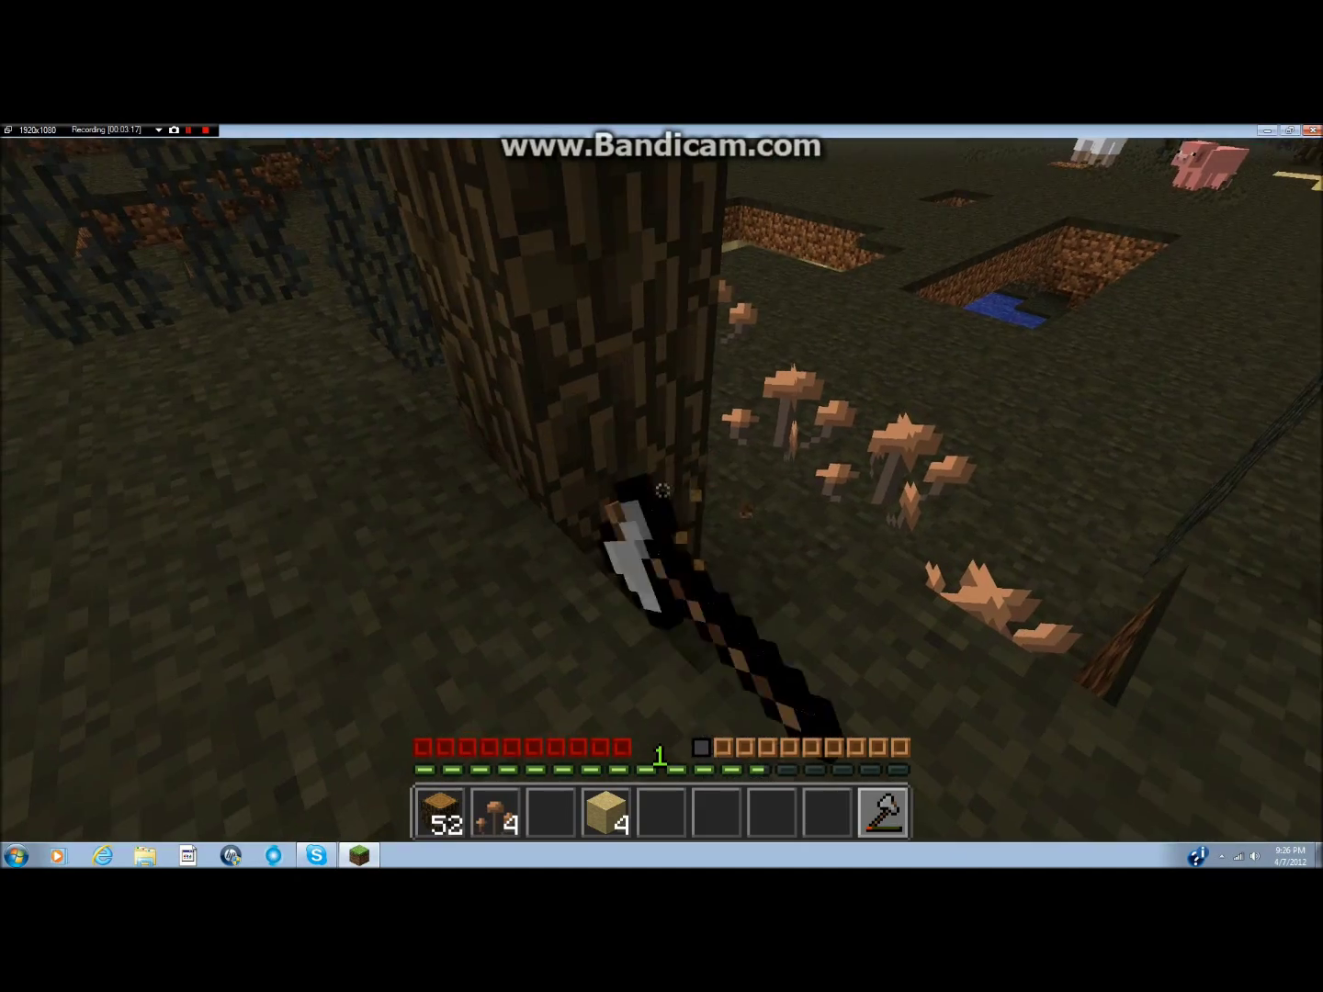
{"action": "key", "text": "w"}
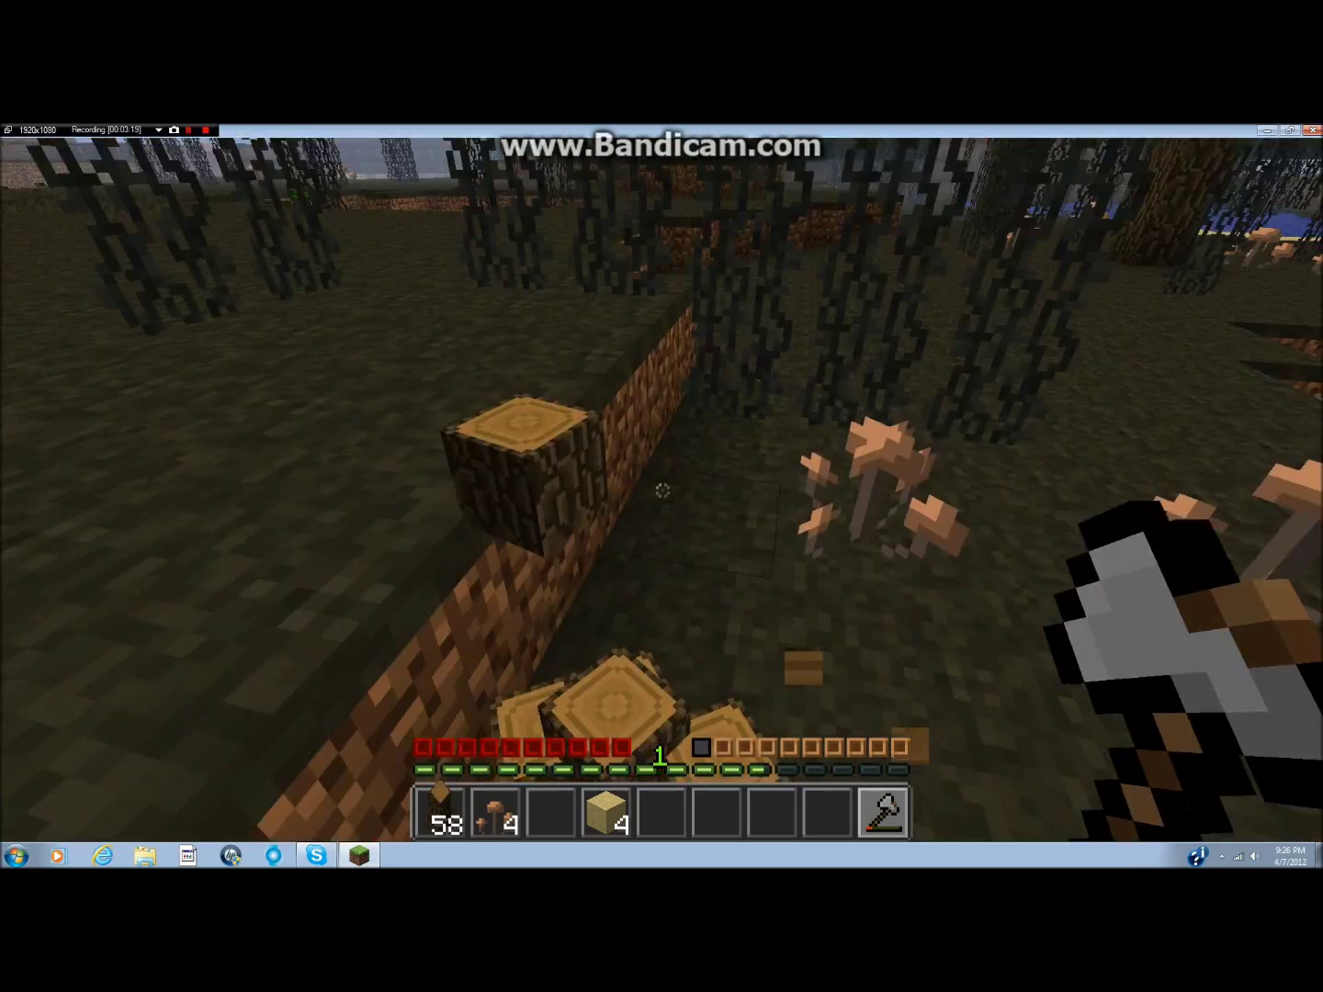